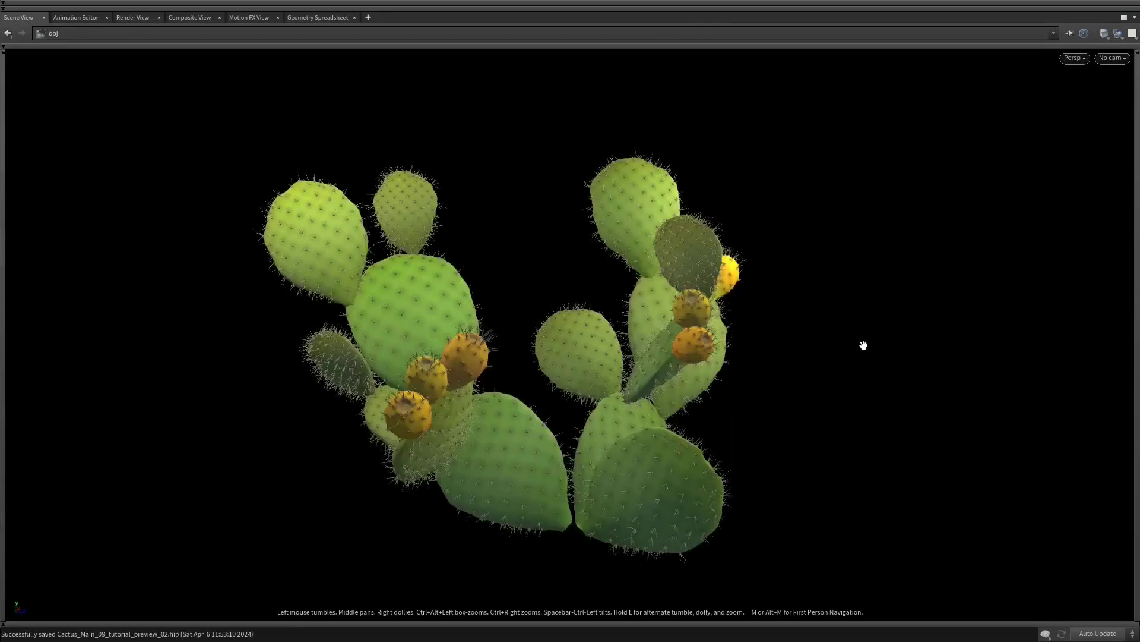
Restore the split layout and bring the Line UV nodes of the geo3 network into view beside the cactus.
key("ctrl+b")
middle_click_drag(679, 178, 1000, 441)
middle_click_drag(787, 401, 707, 218)
double_click(742, 401)
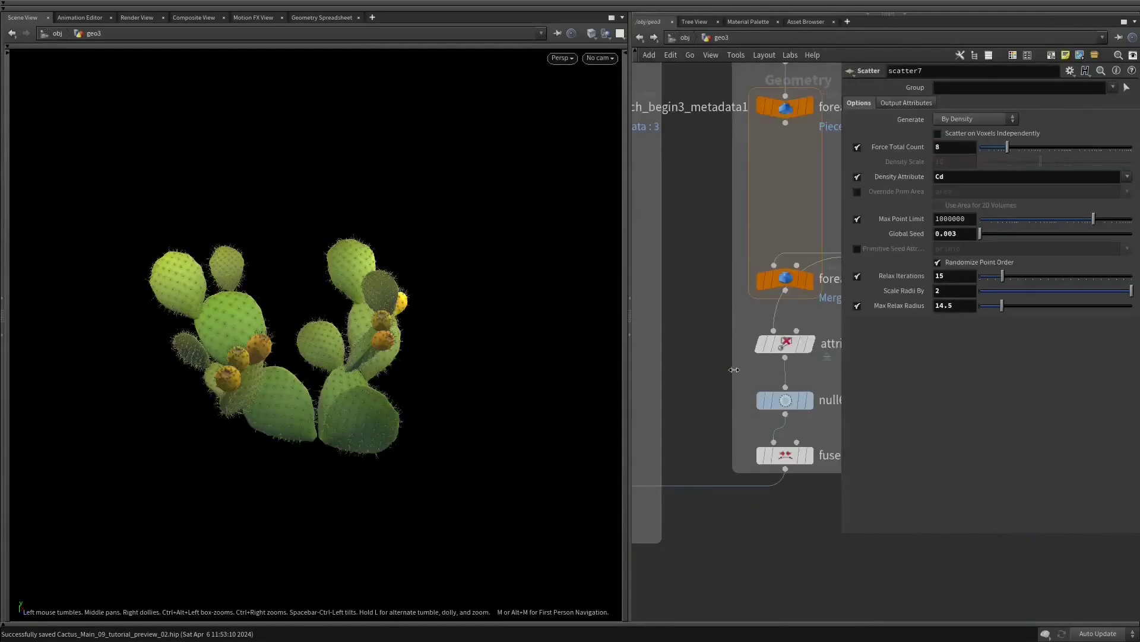
key("h")
left_click_drag(584, 325, 555, 330)
middle_click_drag(786, 170, 799, 231)
left_click_drag(472, 268, 476, 248)
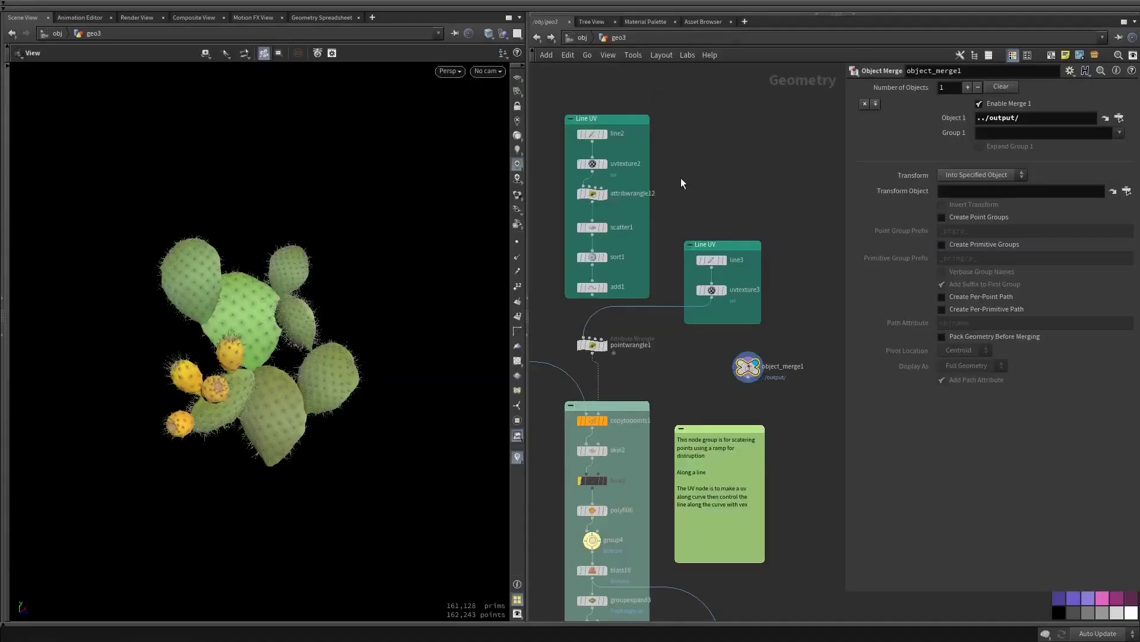
middle_click_drag(681, 178, 733, 219)
Display the points of line3 and add1 for comparison, and inspect the density ramp code in attribwrangle12.
left_click(778, 302)
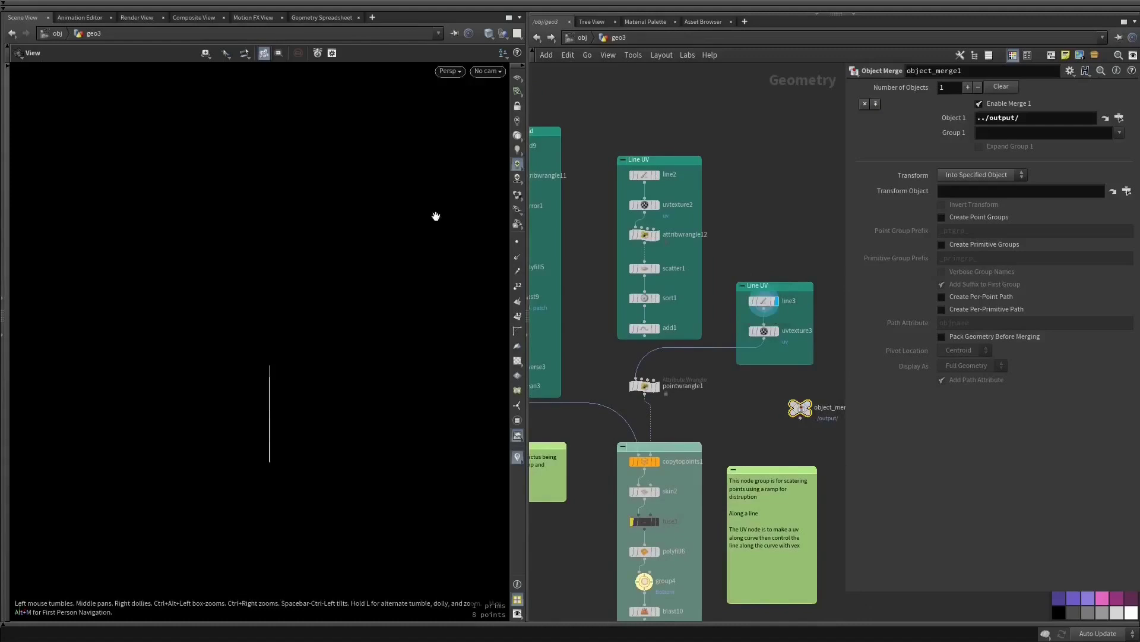
middle_click_drag(318, 268, 320, 247)
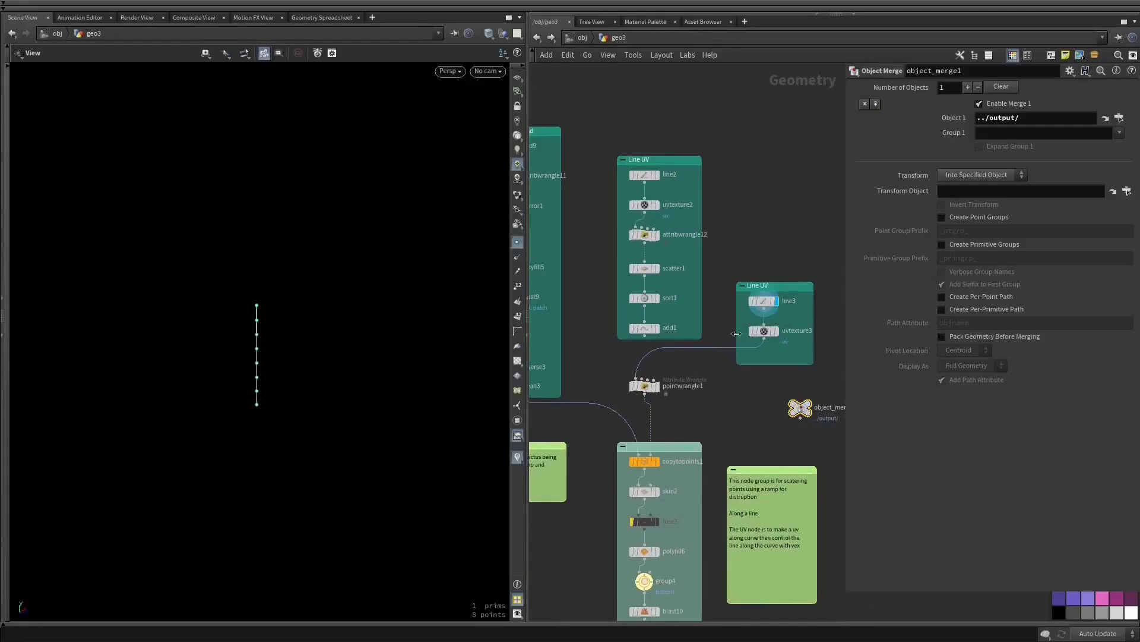
left_click_drag(647, 159, 645, 141)
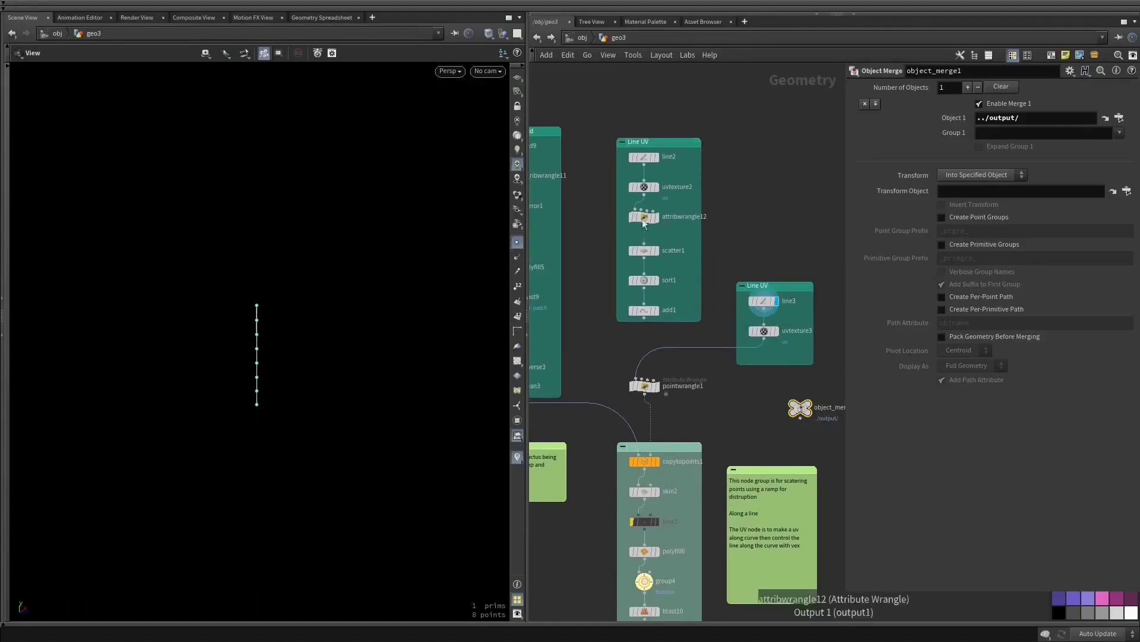
left_click(657, 311)
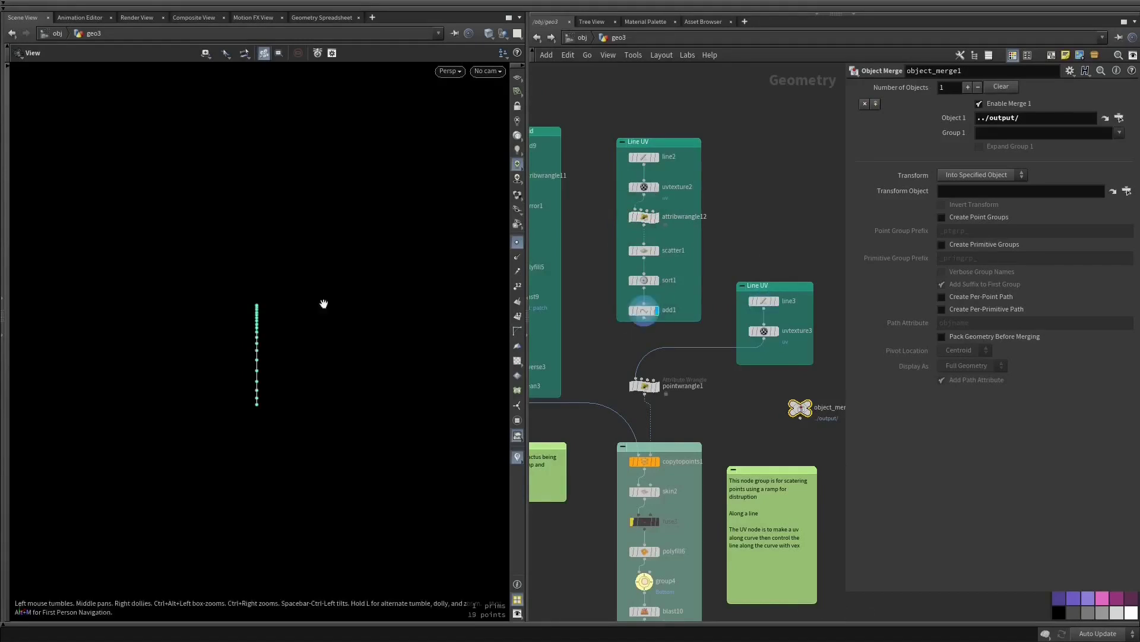
left_click(644, 216)
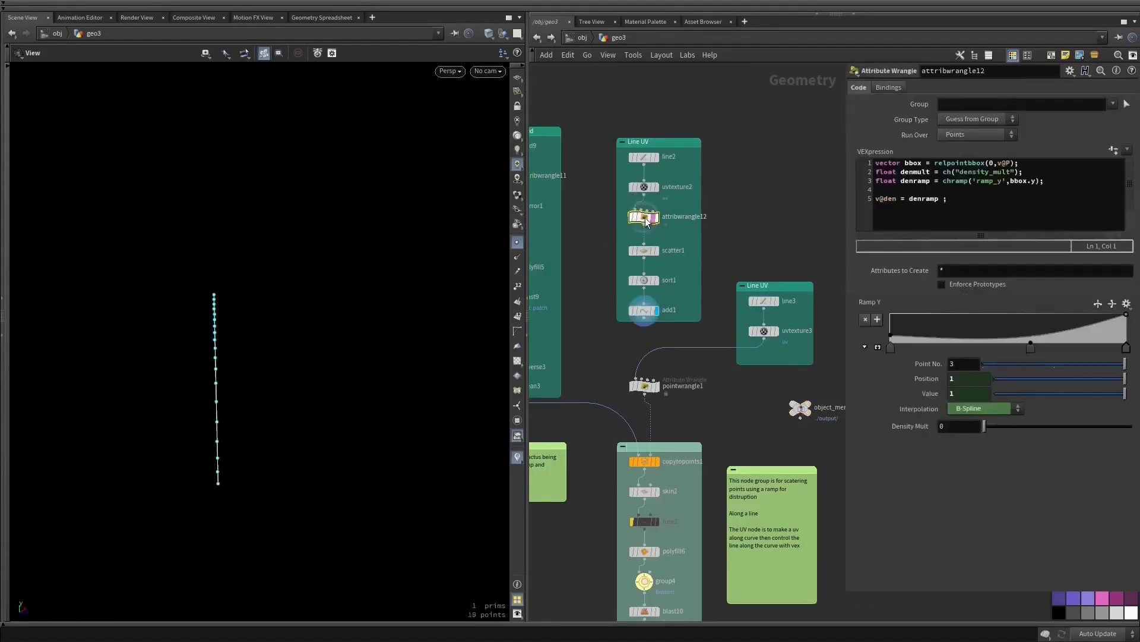
left_click_drag(600, 117, 703, 328)
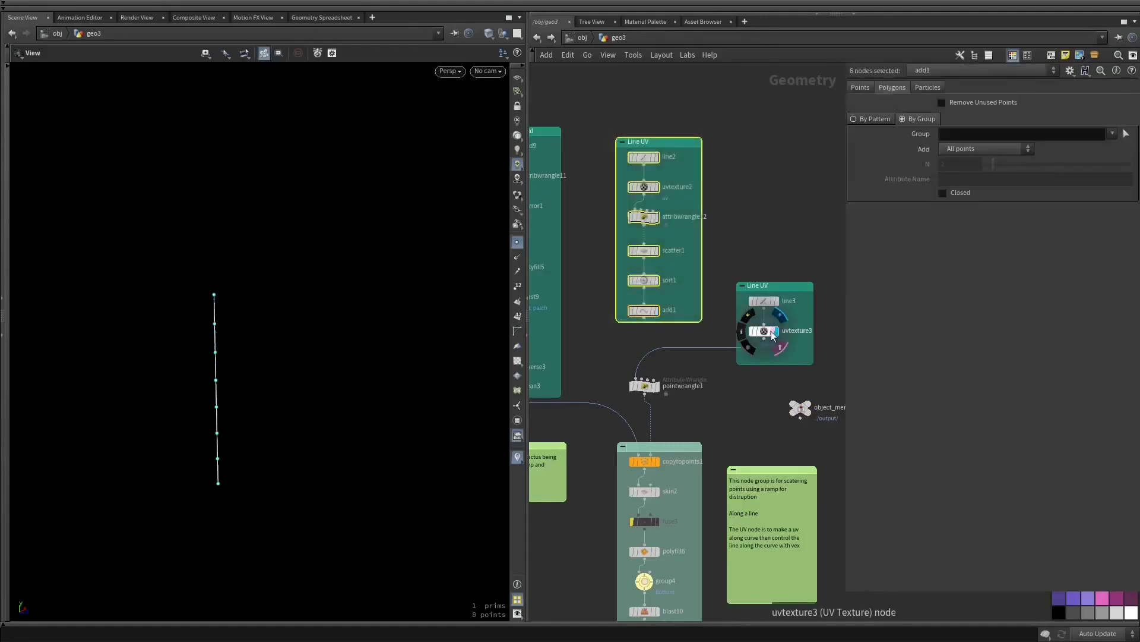
left_click(768, 332)
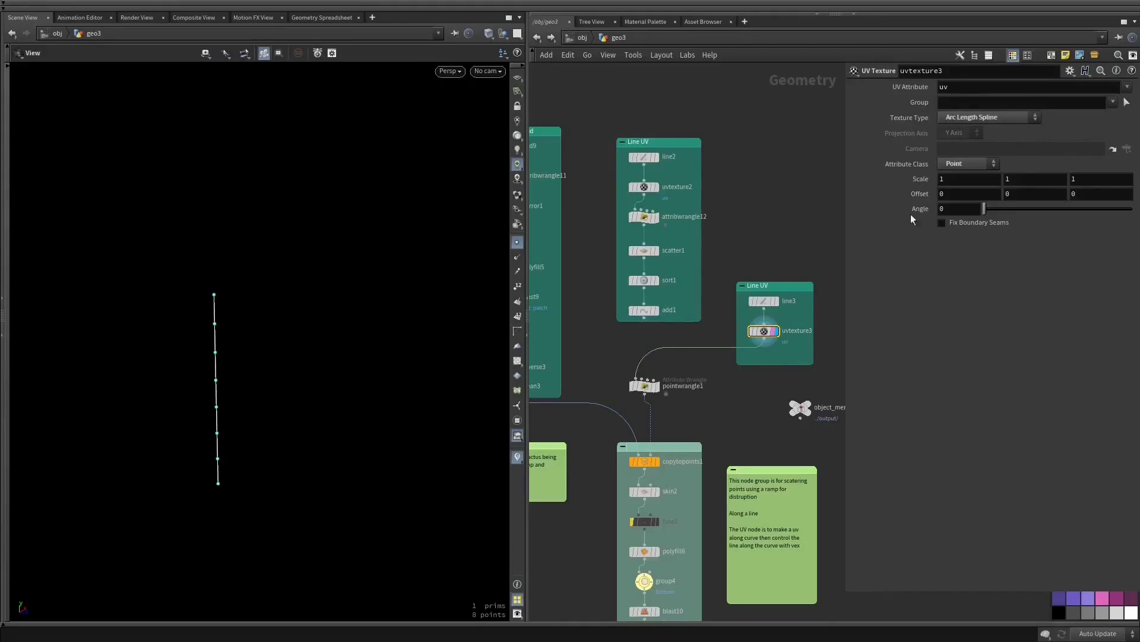
left_click(644, 386)
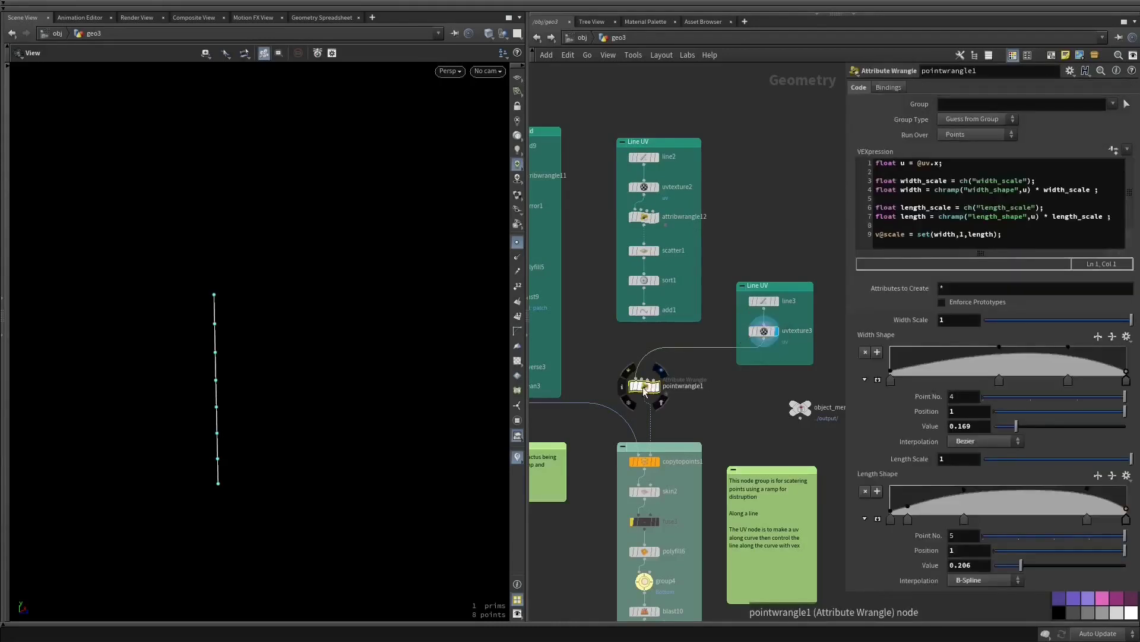
left_click_drag(963, 161, 908, 166)
left_click(764, 331)
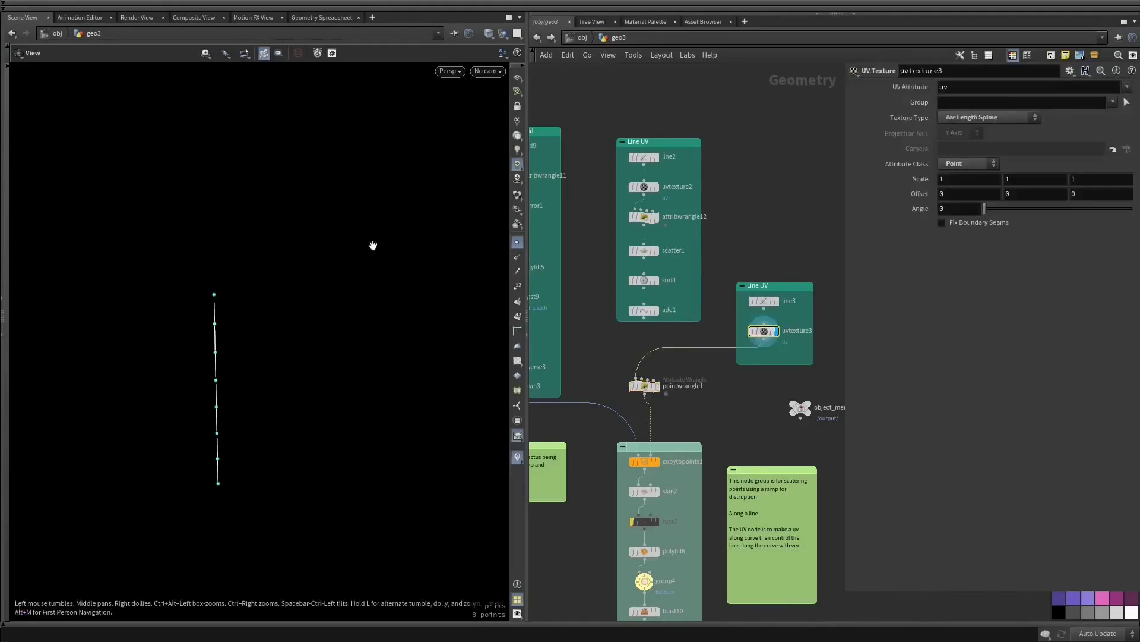
key("space+5")
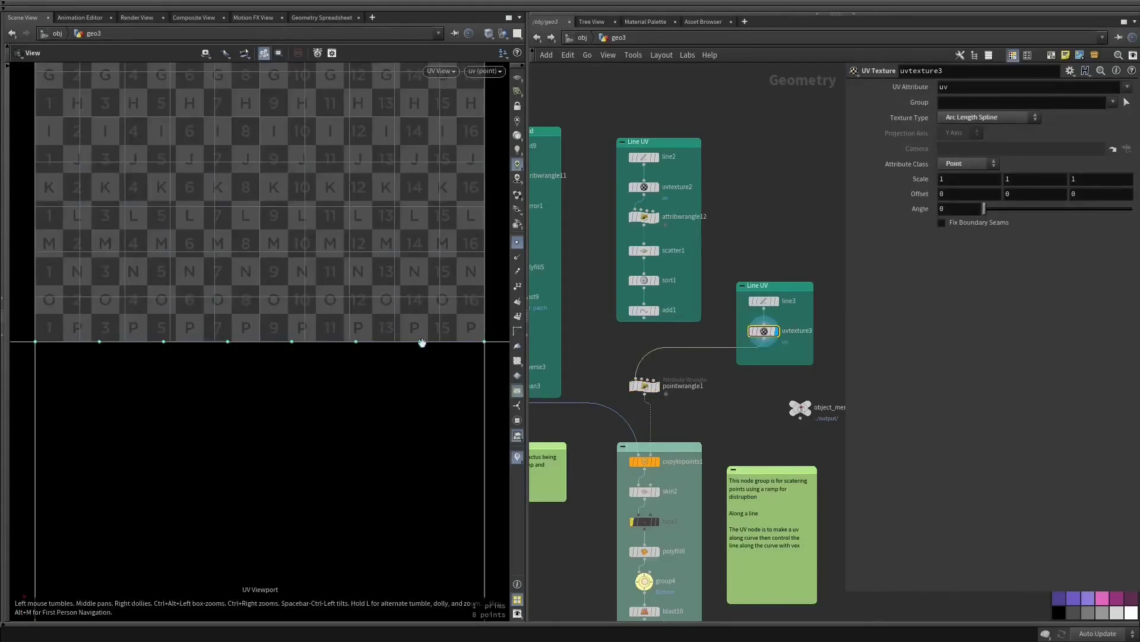
key("space+1")
left_click(645, 385)
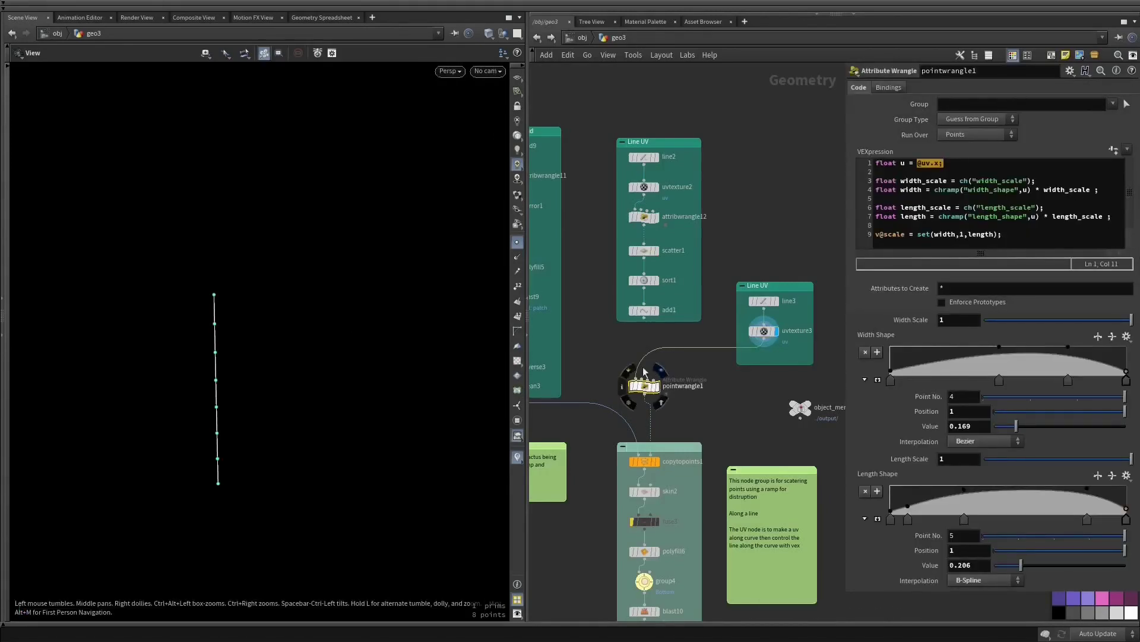
Try a Length Scale of 0.25 and a reduced Width Scale in pointwrangle1 on the merged cactus, and restore both to 1.
middle_click_drag(621, 338, 525, 268)
left_click(715, 333)
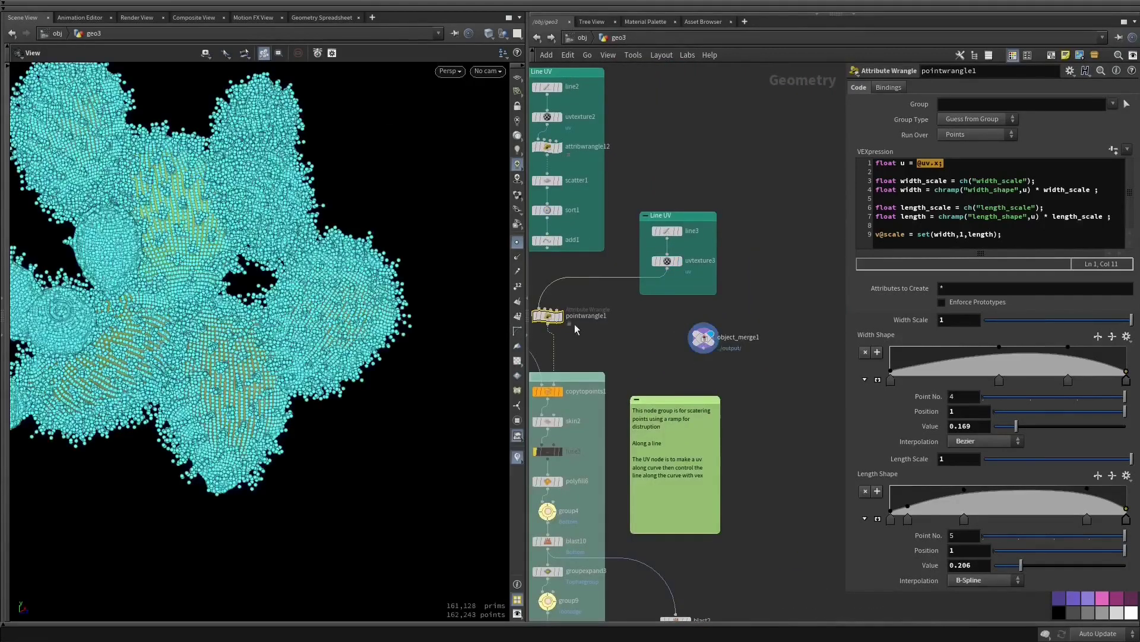
left_click_drag(1067, 459, 1021, 458)
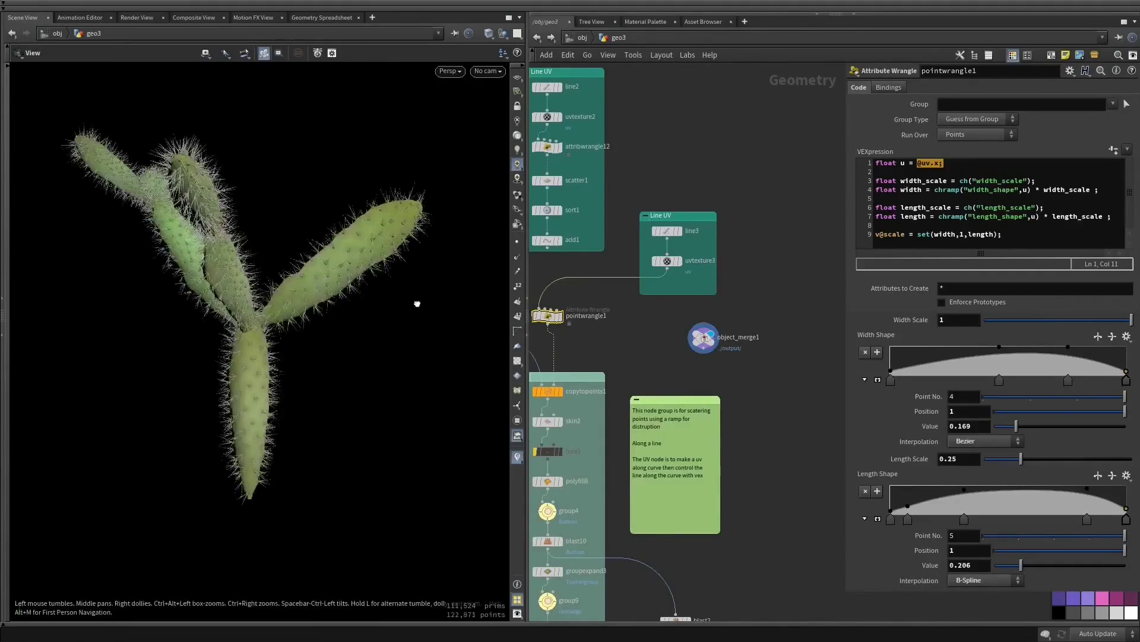
left_click_drag(1131, 320, 1042, 321)
left_click_drag(421, 197, 371, 199)
left_click_drag(1041, 320, 1133, 321)
left_click_drag(1096, 458, 1133, 459)
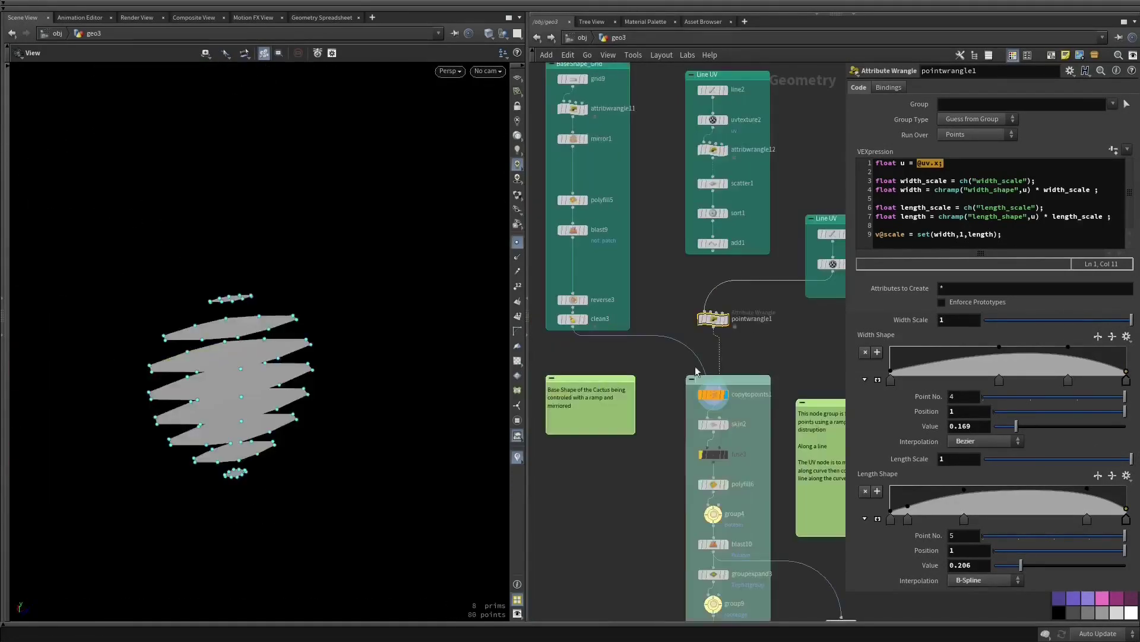
Inspect the copytopoints1 inputs and settings, and display grid9 in the BaseShape_Grid group.
scroll(686, 410, "up", 5)
left_click(688, 407)
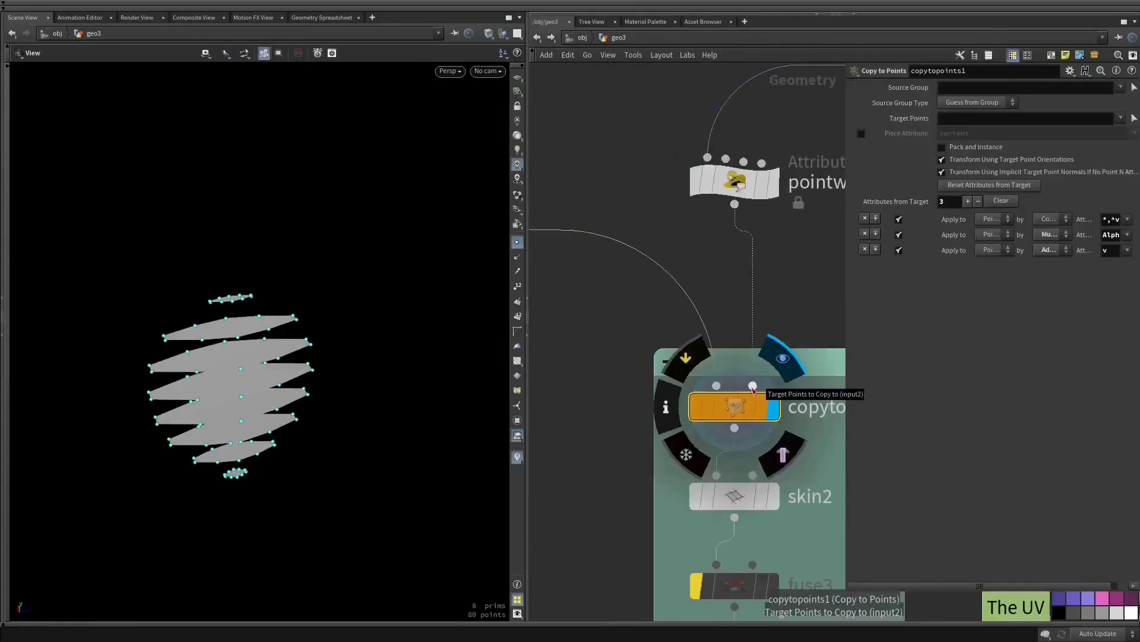
scroll(752, 390, "down", 5)
middle_click_drag(619, 169, 659, 387)
scroll(672, 316, "up", 5)
scroll(810, 410, "down", 2)
middle_click_drag(810, 410, 753, 277)
left_click(633, 98)
left_click(658, 99)
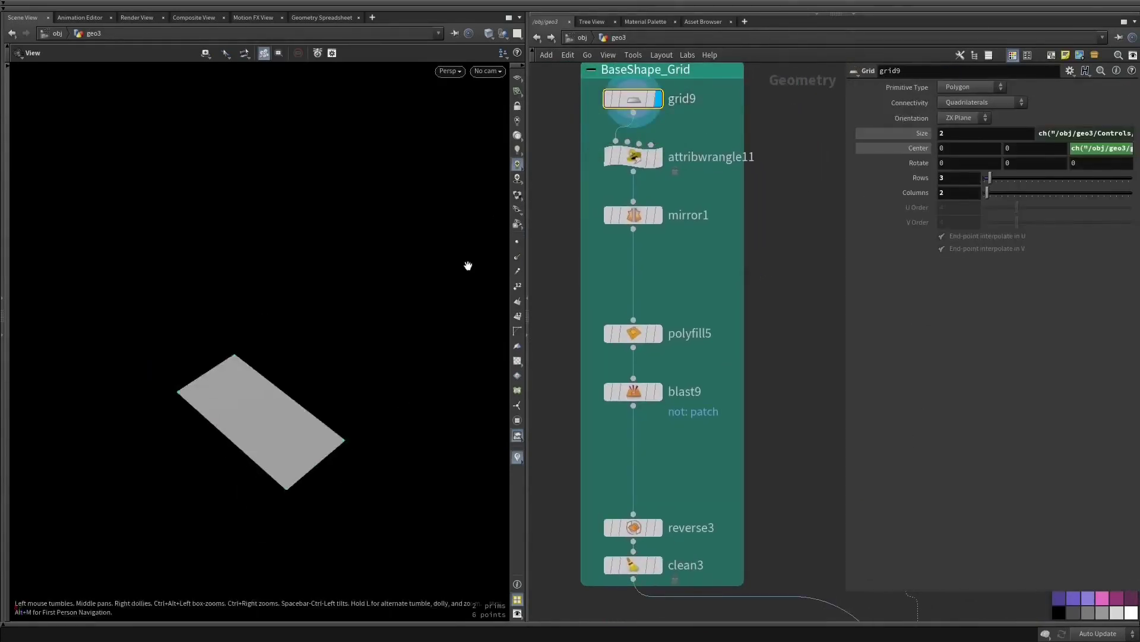
Display attribwrangle11, mirror1 and polyfill5 in turn to see how the base shape is built.
left_click(633, 156)
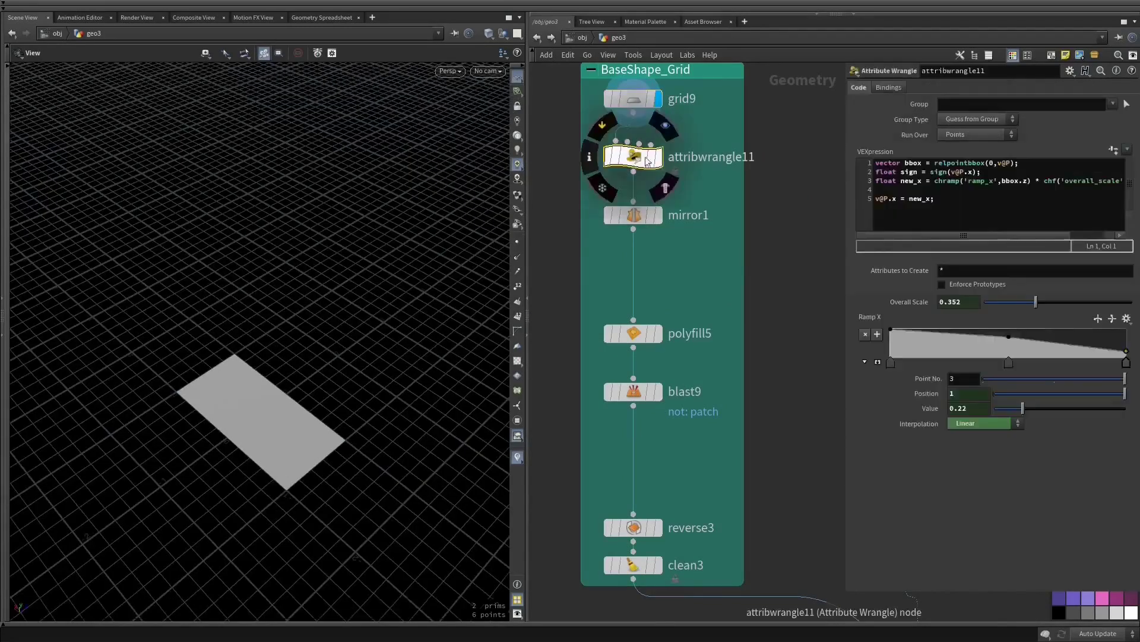
left_click(658, 156)
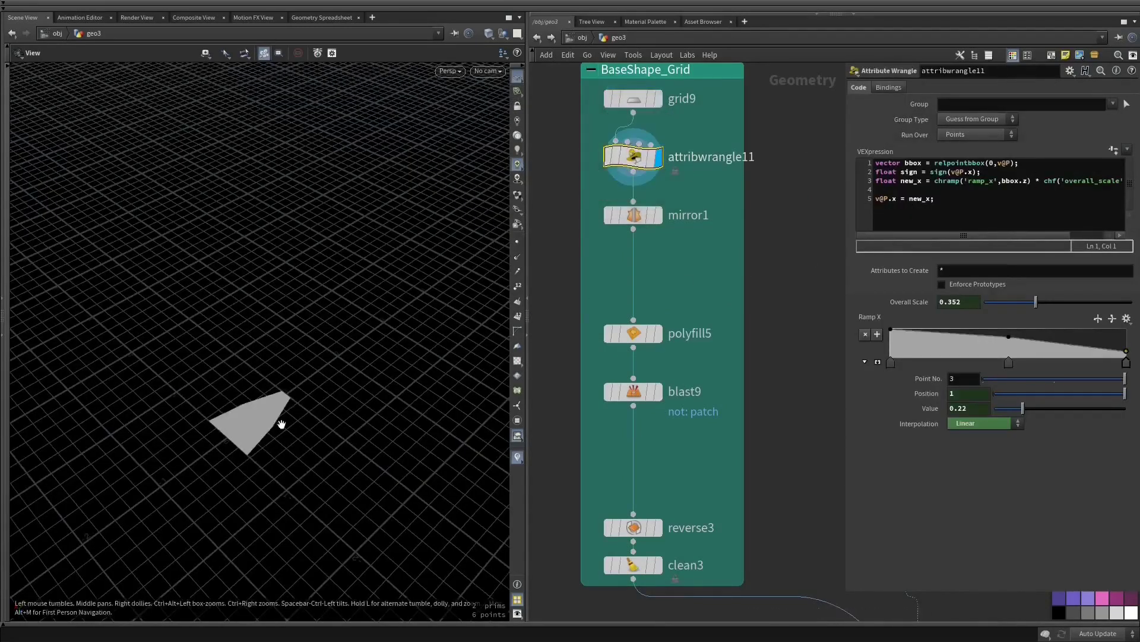
left_click_drag(279, 421, 233, 466)
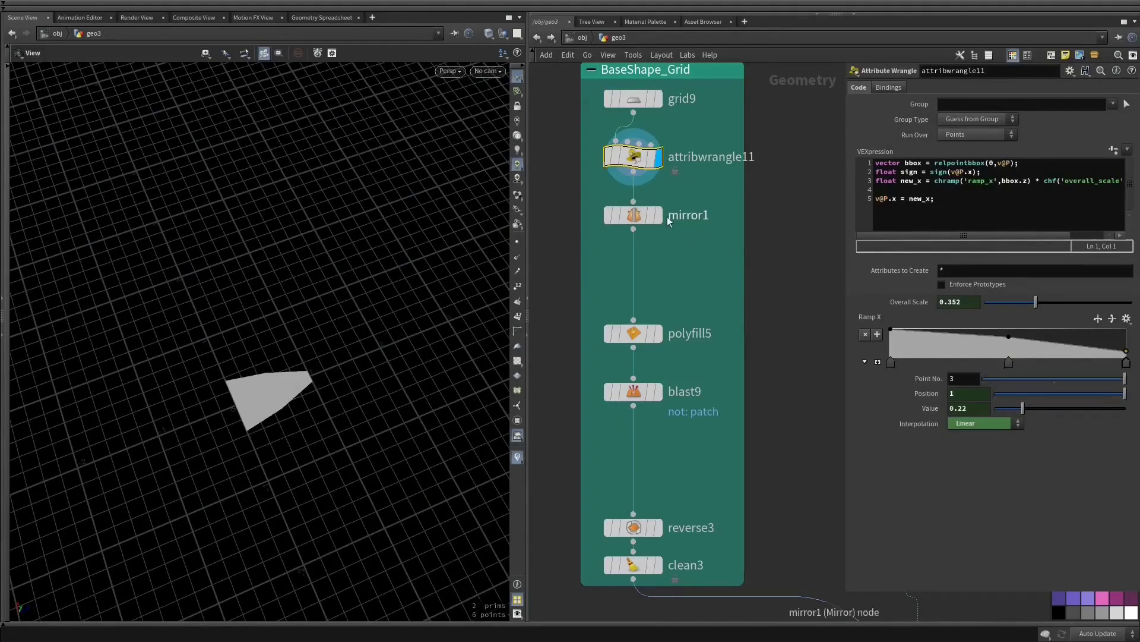
left_click(658, 215)
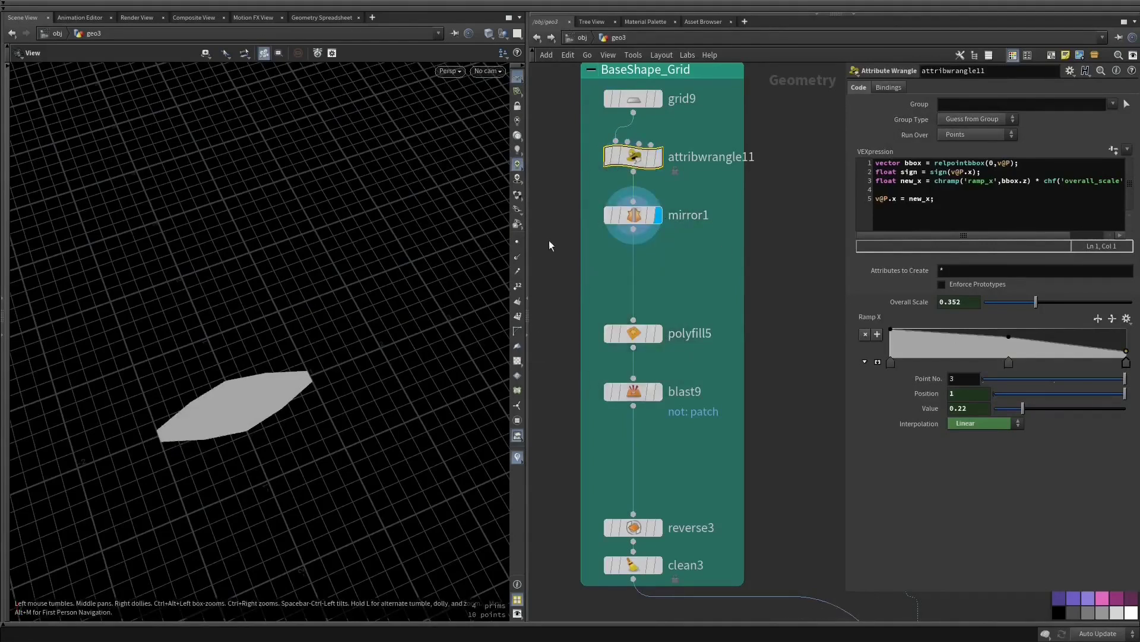
left_click(658, 332)
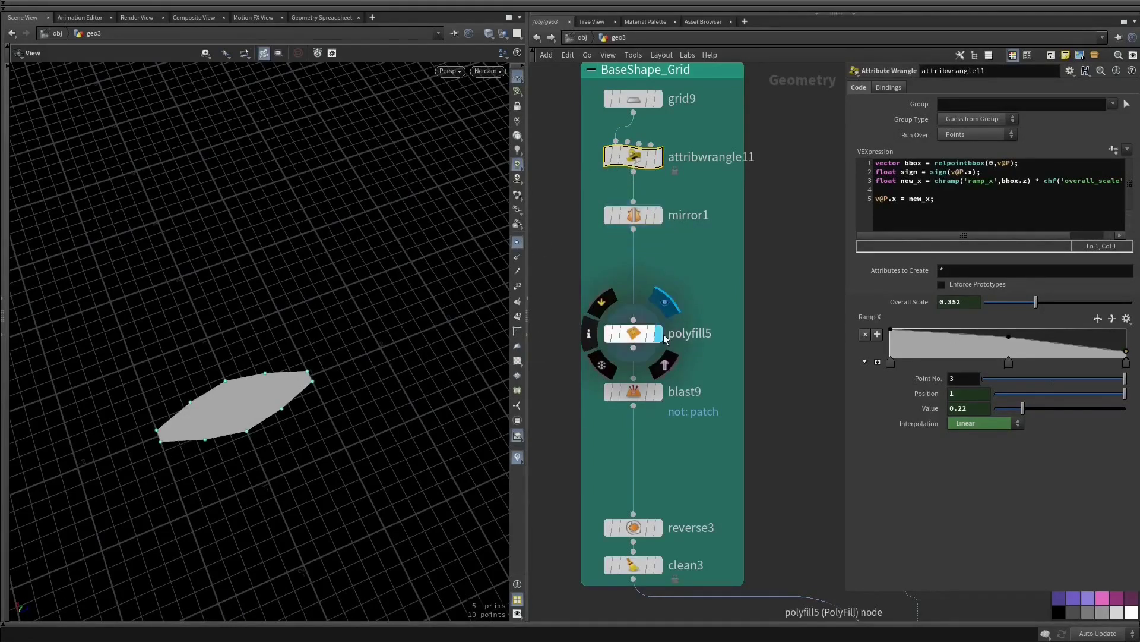
Check the patch group in polyfill5 and blast9, and view the result of reverse3.
left_click(633, 391)
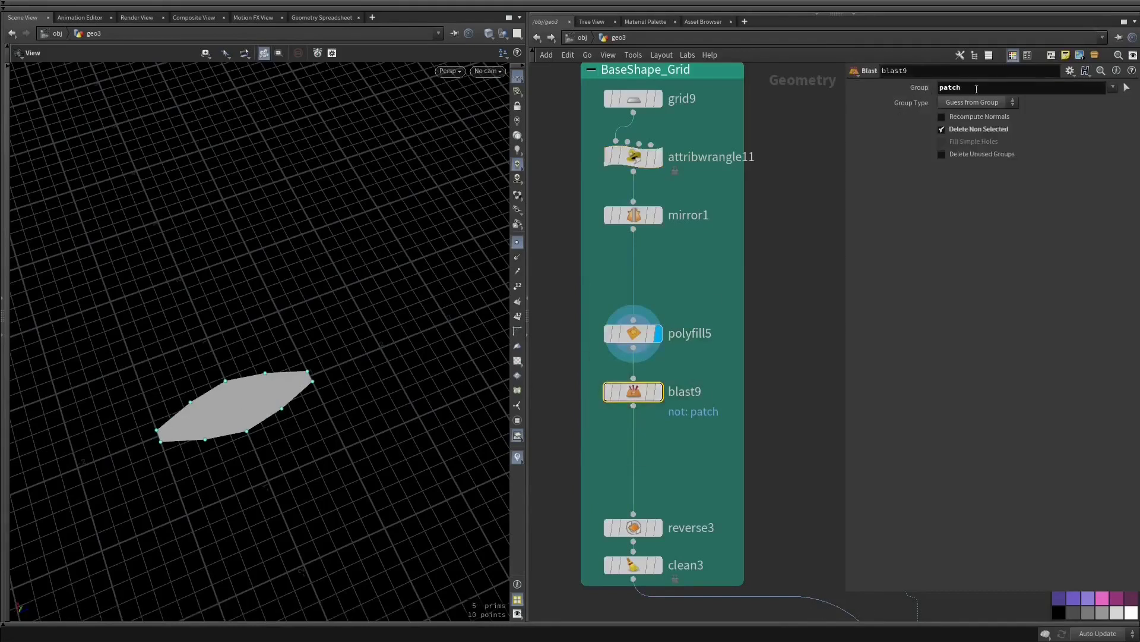
left_click(633, 332)
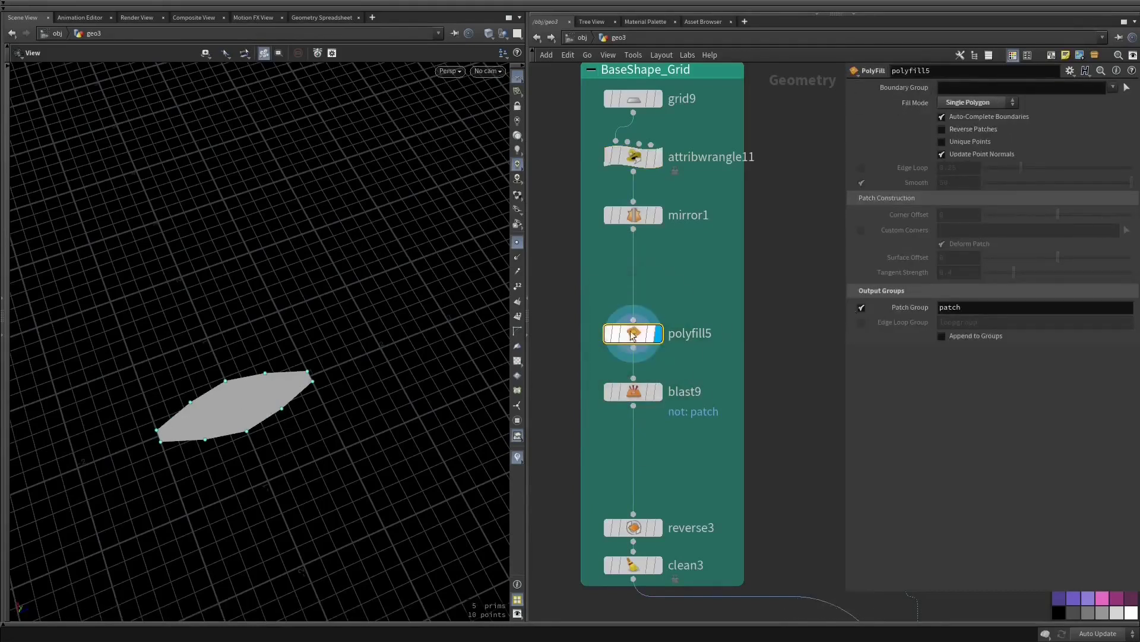
left_click(634, 391)
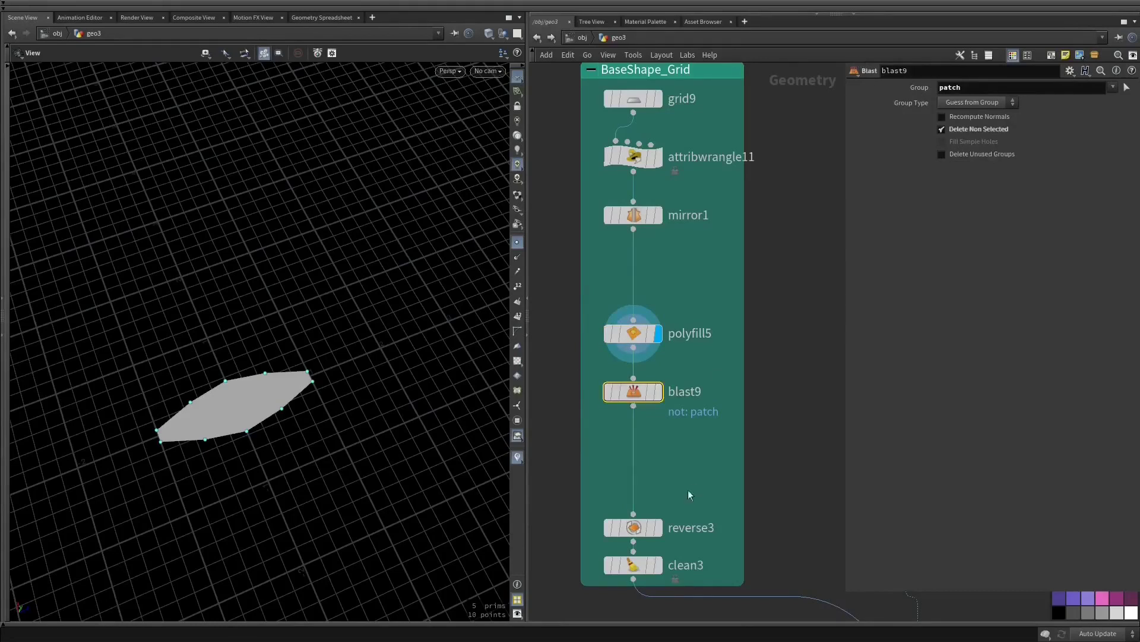
left_click(634, 527)
middle_click_drag(715, 439, 709, 380)
left_click(653, 467)
left_click_drag(271, 385, 272, 416)
Inspect the clean3 settings and display the stacked cross-sections from copytopoints1.
middle_click_drag(739, 488, 525, 193)
left_click(610, 381)
left_click(755, 351)
left_click_drag(262, 332, 339, 355)
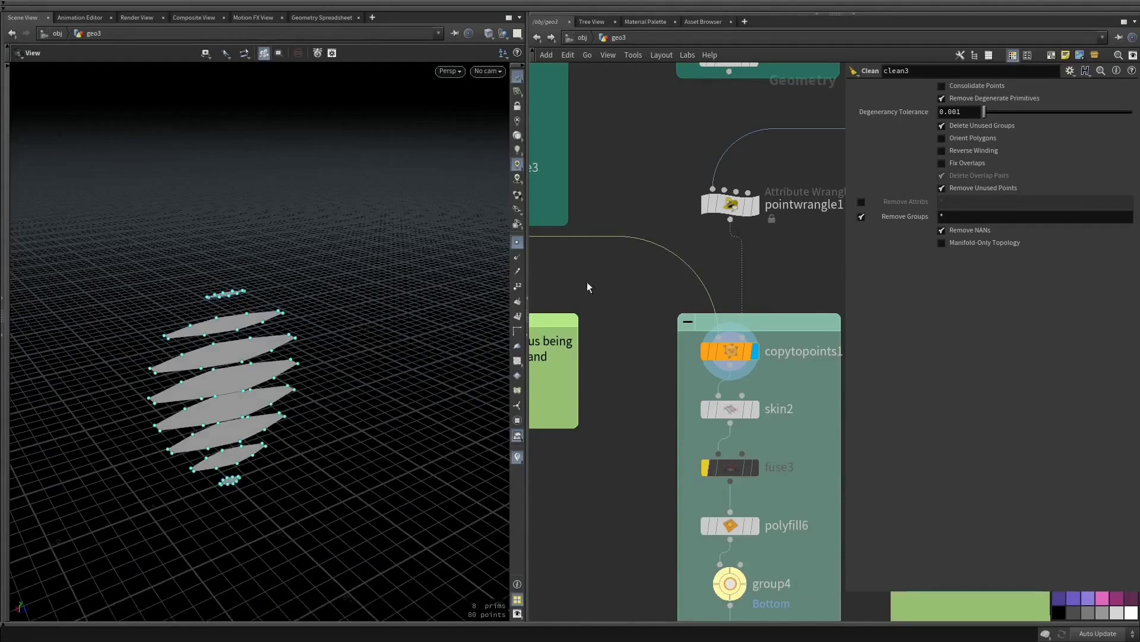
Display the skin2 surface and check its N parameter for grouping primitives.
left_click(761, 411)
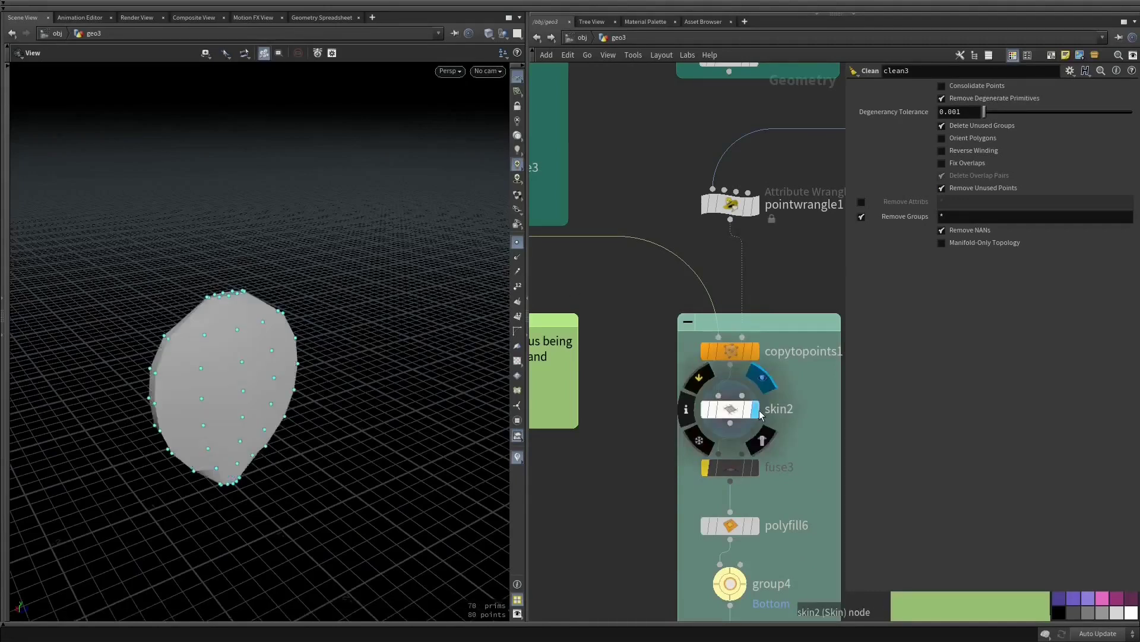
scroll(735, 414, "down", 2)
left_click(724, 446)
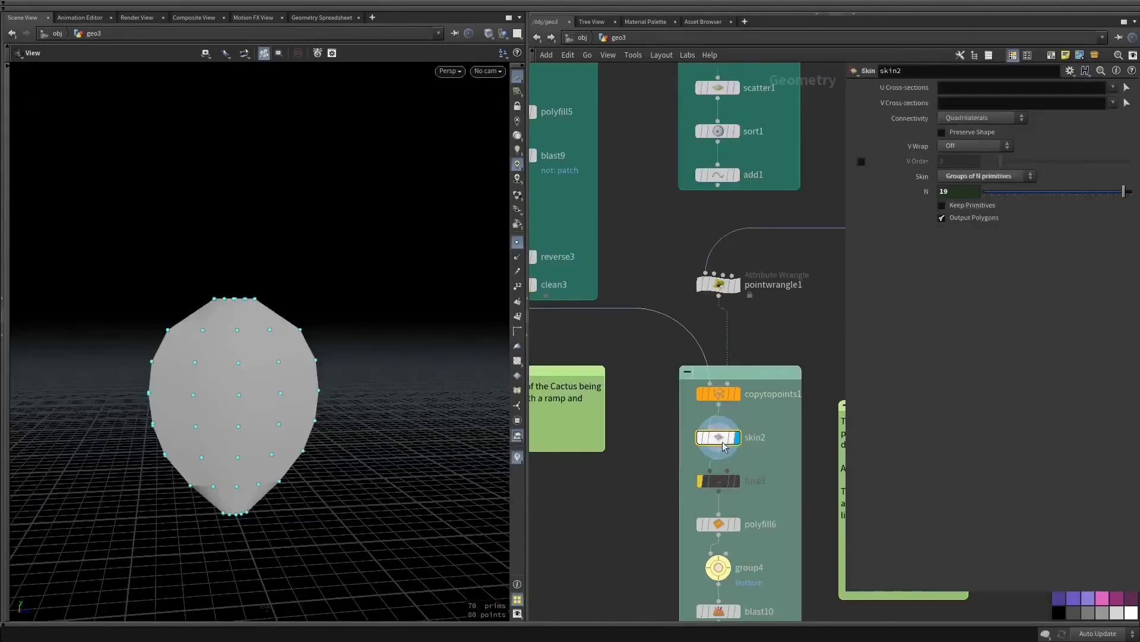
left_click(910, 191)
Examine the Length expression of line3 and the point count setting of scatter1.
middle_click_drag(763, 218, 642, 329)
left_click(770, 276)
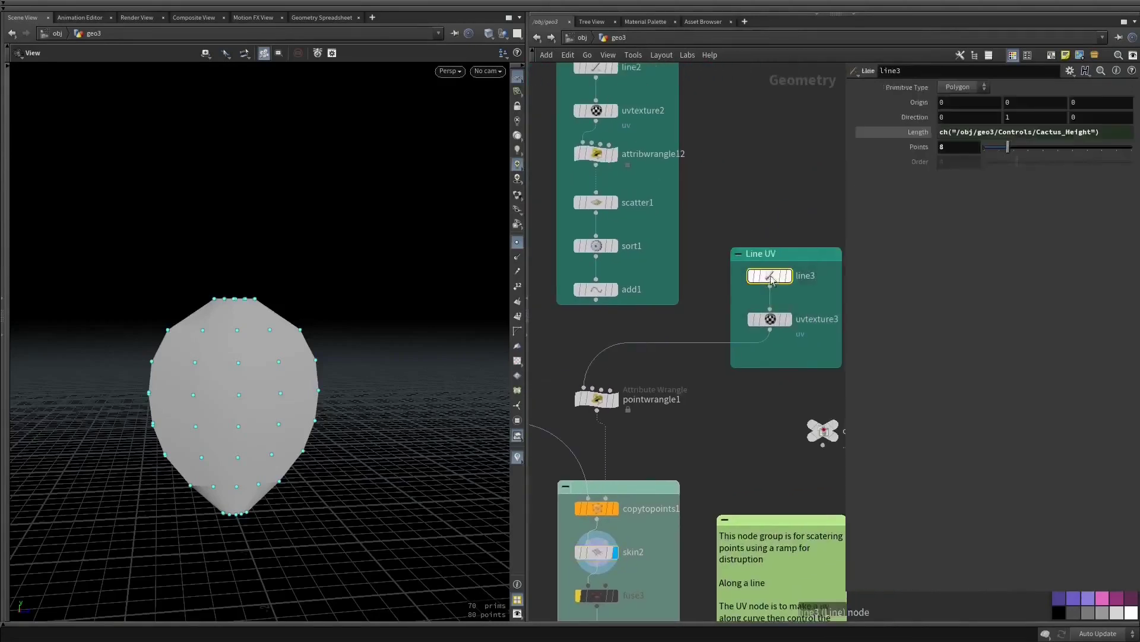
left_click(913, 138)
middle_click_drag(685, 459, 716, 568)
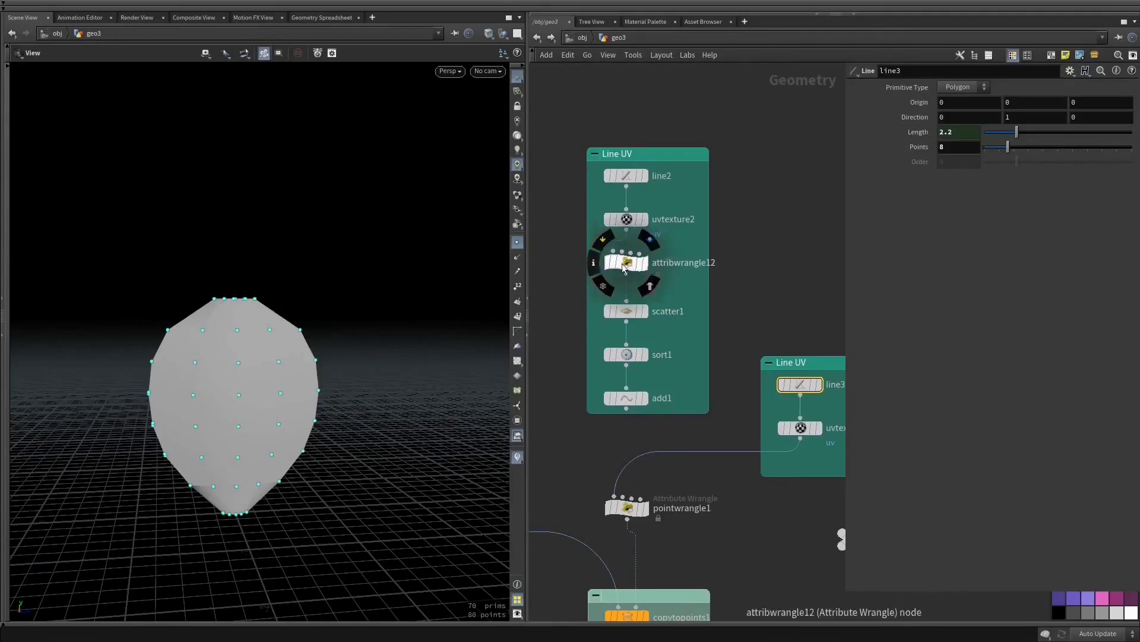
left_click(627, 312)
left_click(915, 146)
Review the uvtexture3 settings and the options for the Points parameter of line3.
middle_click_drag(799, 429, 766, 210)
left_click(766, 209)
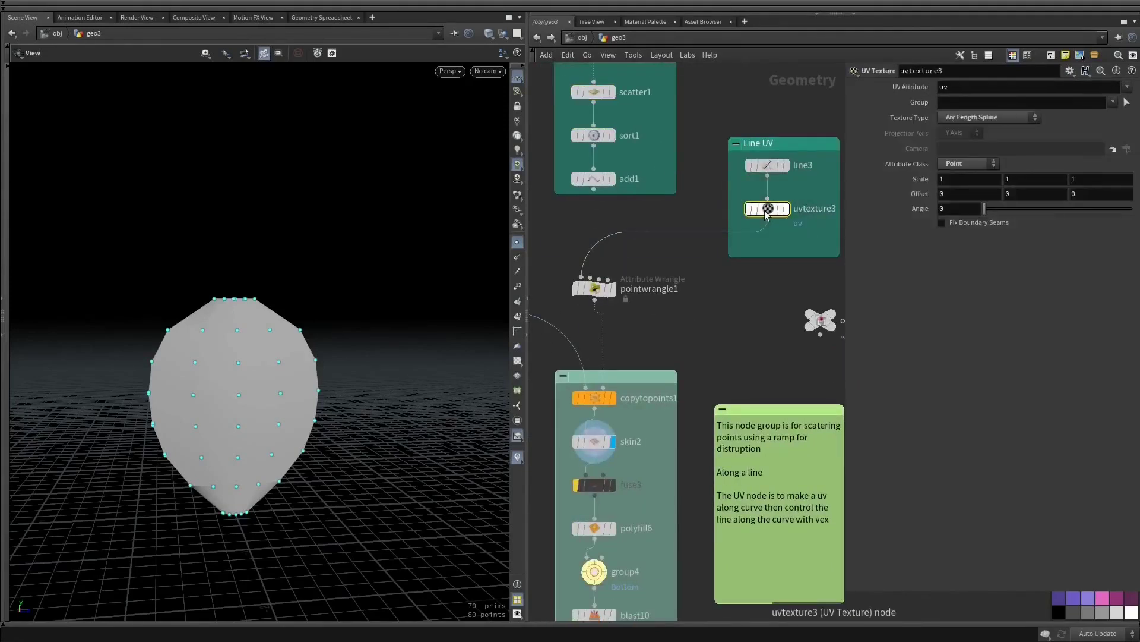
left_click(767, 165)
right_click(950, 150)
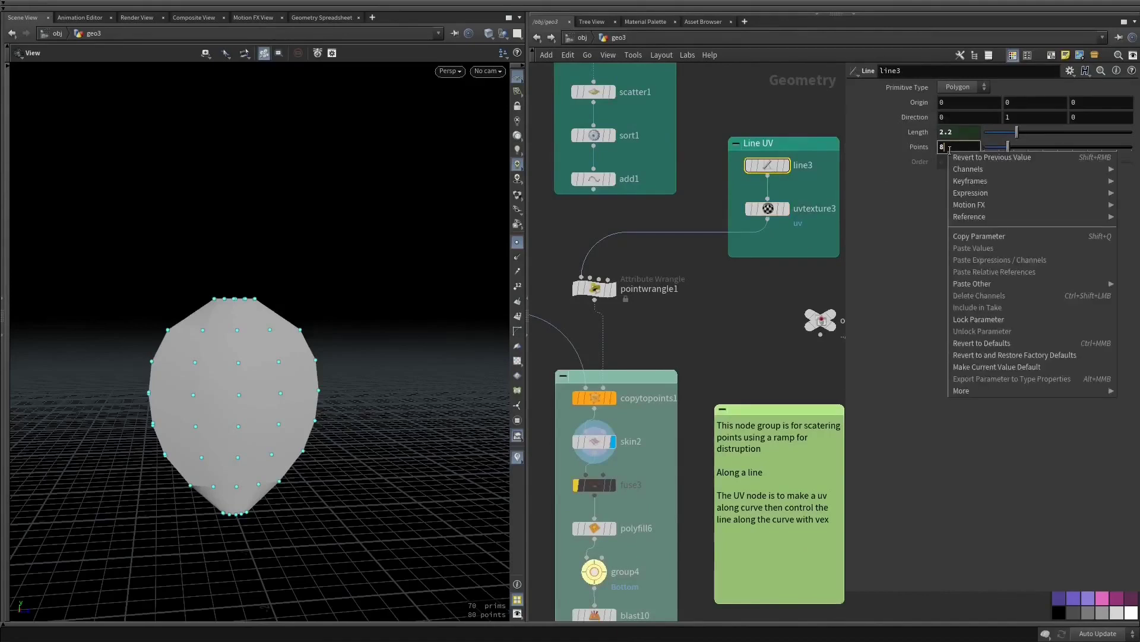
key("Escape")
middle_click_drag(753, 190, 787, 82)
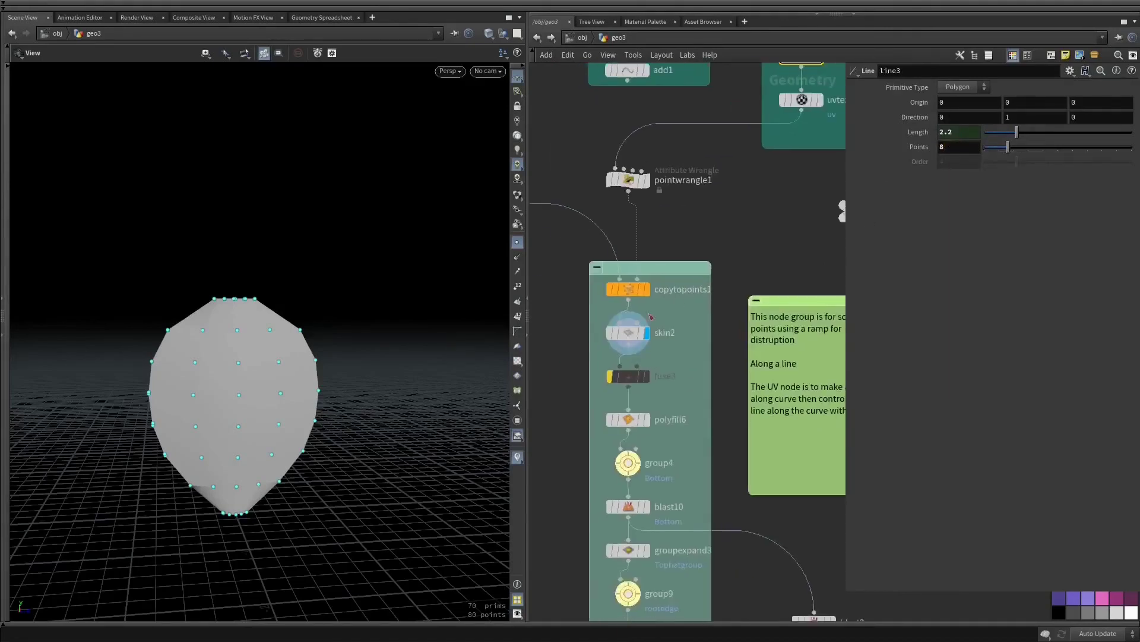
Set the N parameter of skin2 to 8 and view the skinned pad from an angle.
left_click(625, 333)
left_click(918, 190)
left_click(993, 190)
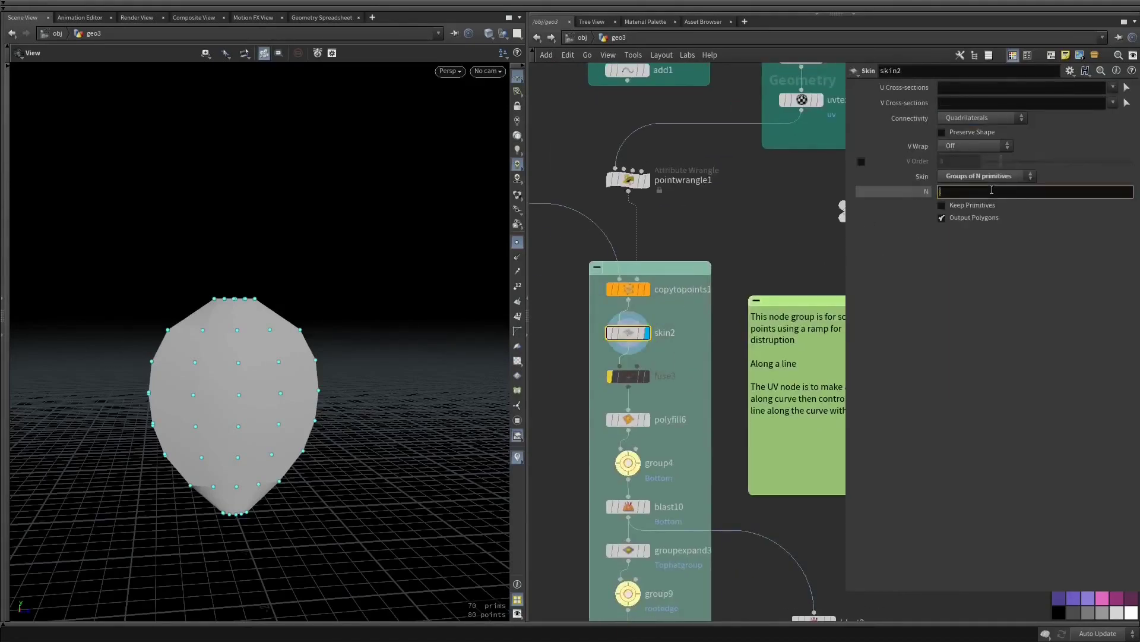
type("8")
key("Return")
left_click_drag(496, 357, 534, 368)
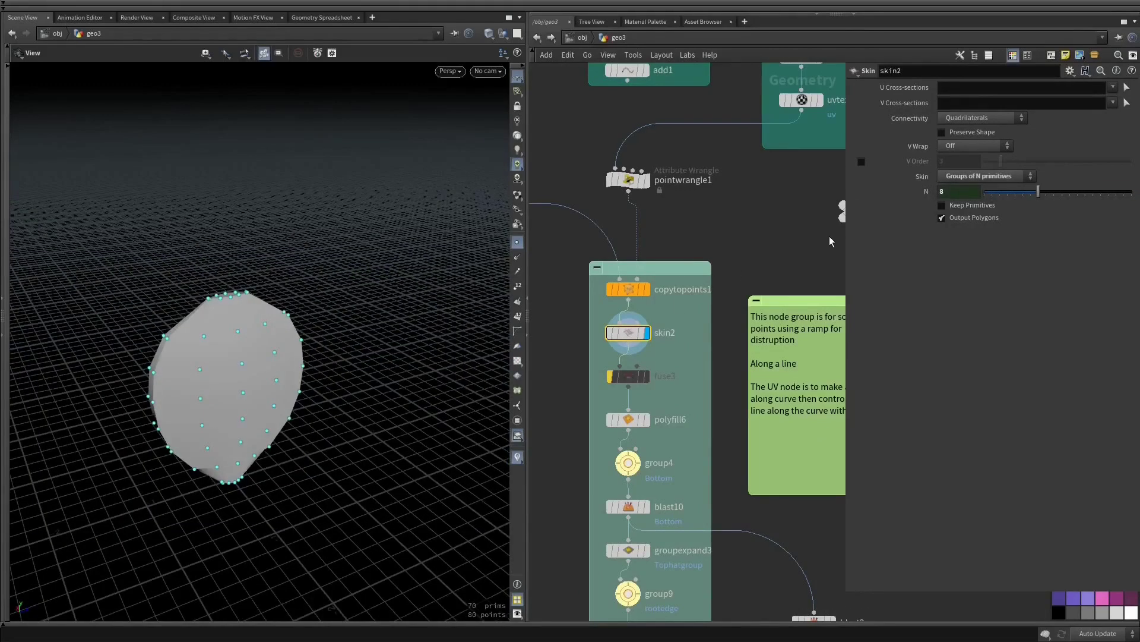
Try a different N value on skin2 and undo the change.
left_click(925, 189)
left_click(926, 190)
left_click_drag(1037, 191, 1015, 191)
left_click_drag(242, 356, 195, 373)
key("ctrl+z")
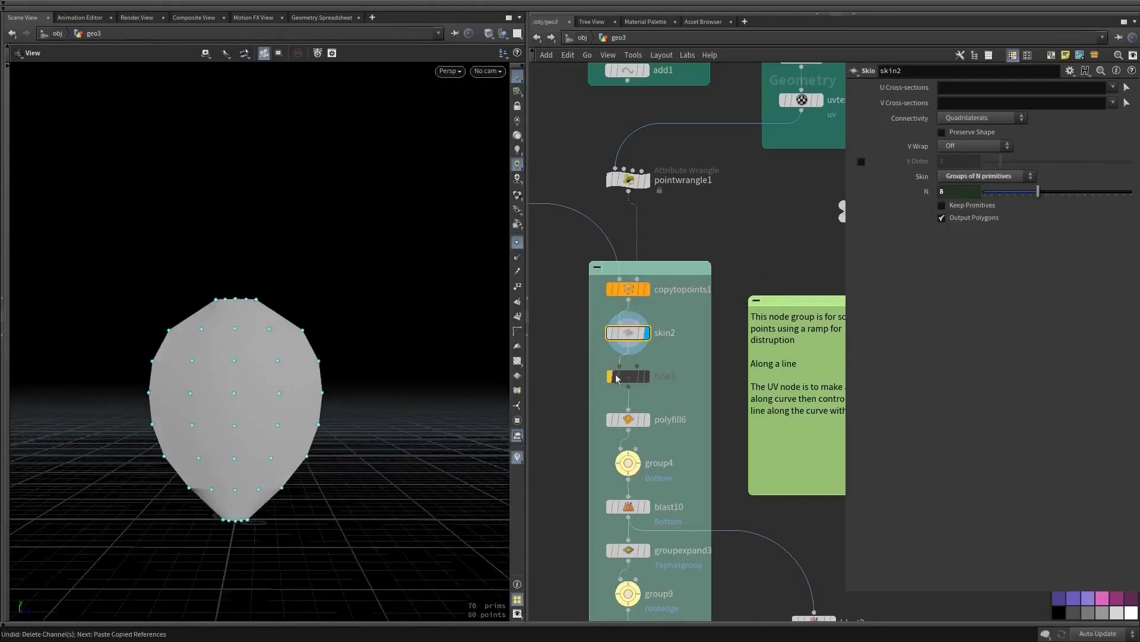
Display polyfill6 and examine the Bottom primitive group that group4 makes by normals on the underside of the pad.
left_click_drag(357, 332, 287, 420)
left_click(654, 408)
mouse_move(651, 360)
left_click(670, 341)
left_click_drag(274, 502, 280, 409)
left_click(648, 363)
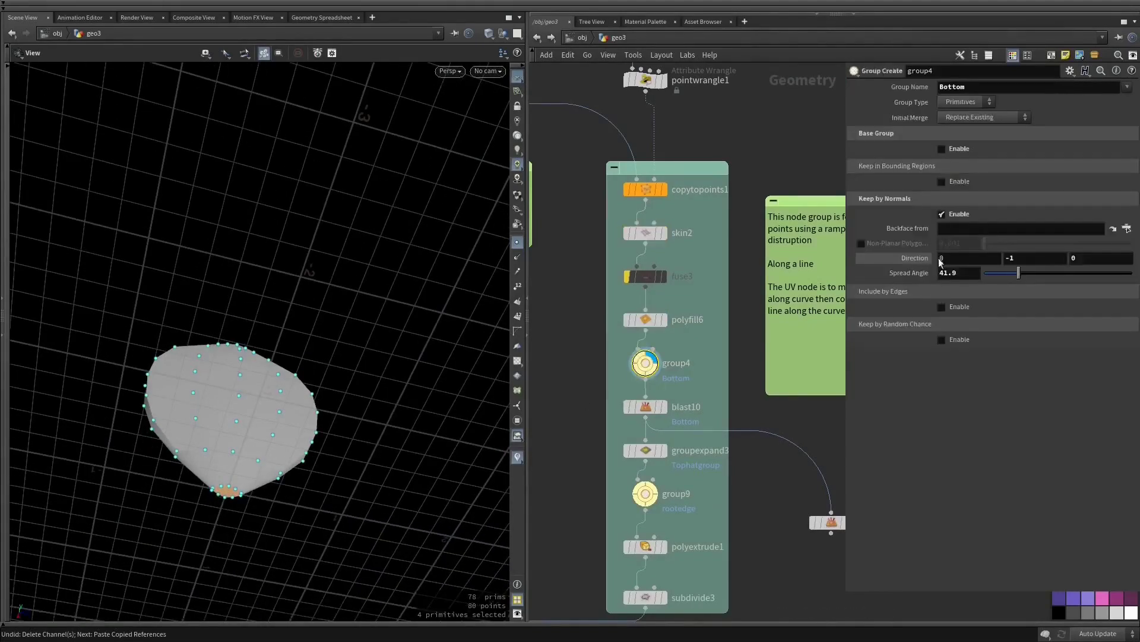
Display blast10 to view the pad with its Bottom group removed.
middle_click_drag(713, 404, 728, 298)
left_click(679, 300)
scroll(238, 493, "up", 5)
Trace the patch base group of groupexpand3 back to polyfill6's output group and display the expanded Tophatgroup.
left_click(664, 348)
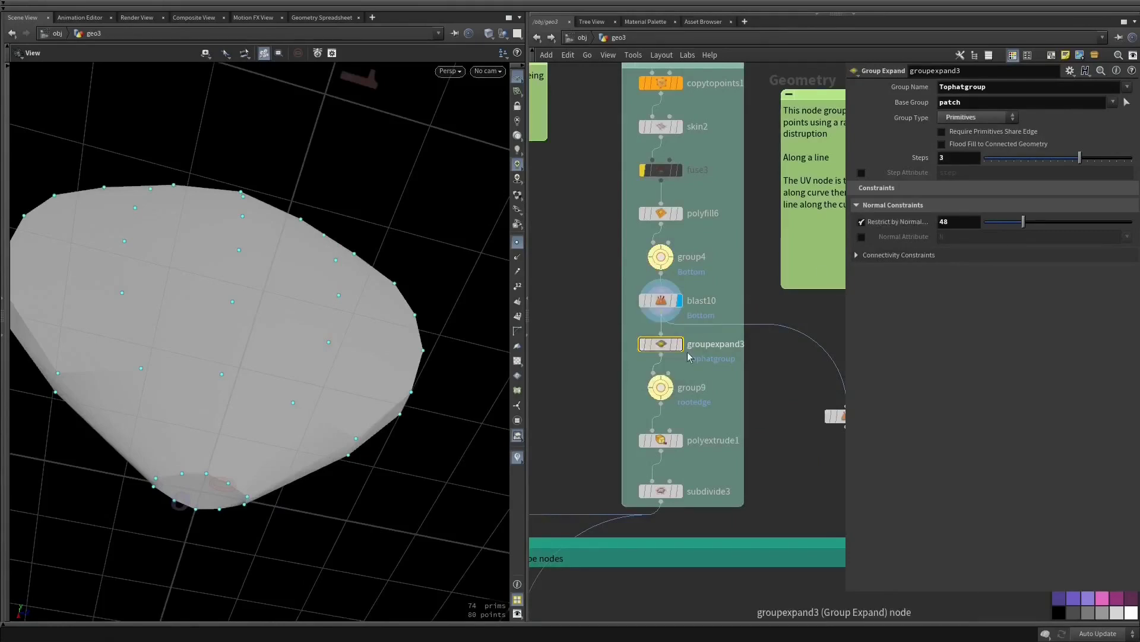
left_click_drag(356, 198, 310, 360)
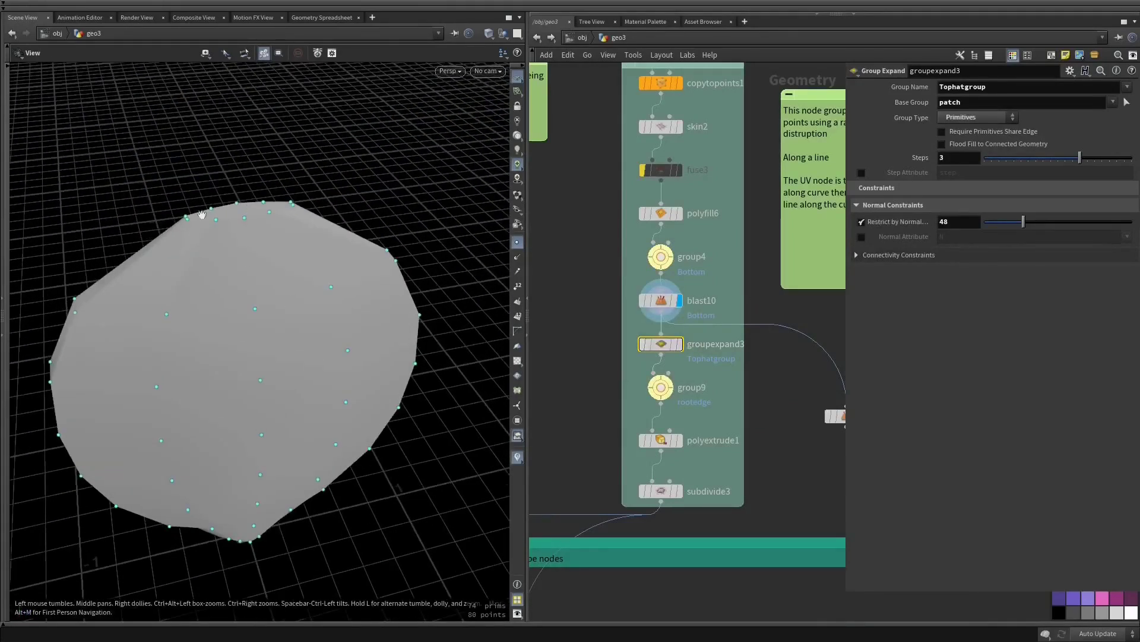
left_click(718, 212)
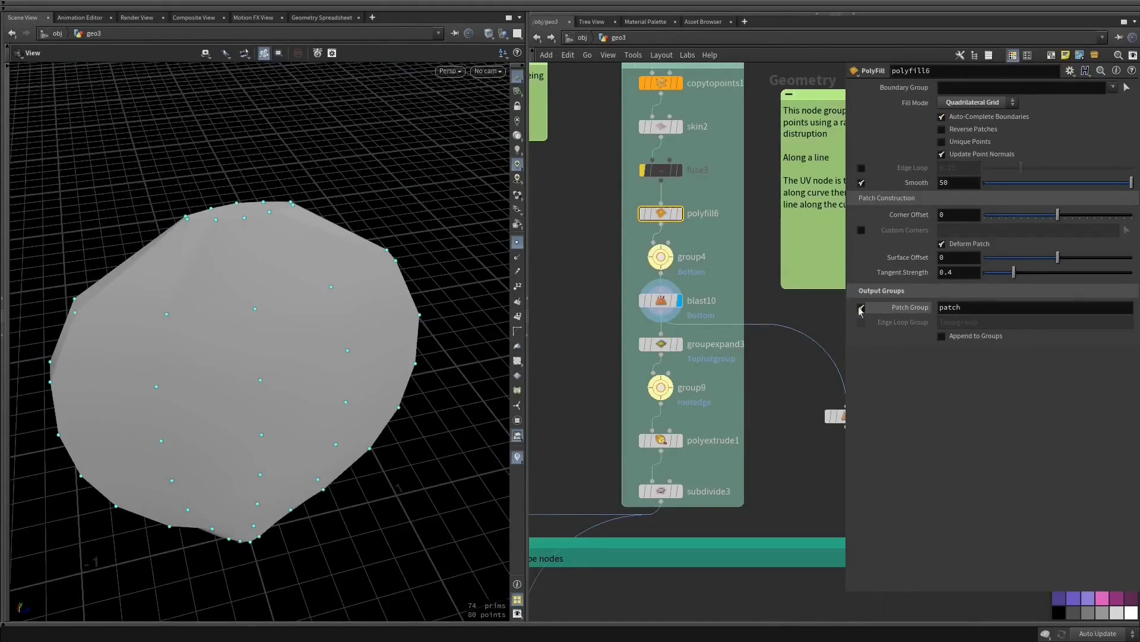
left_click(667, 346)
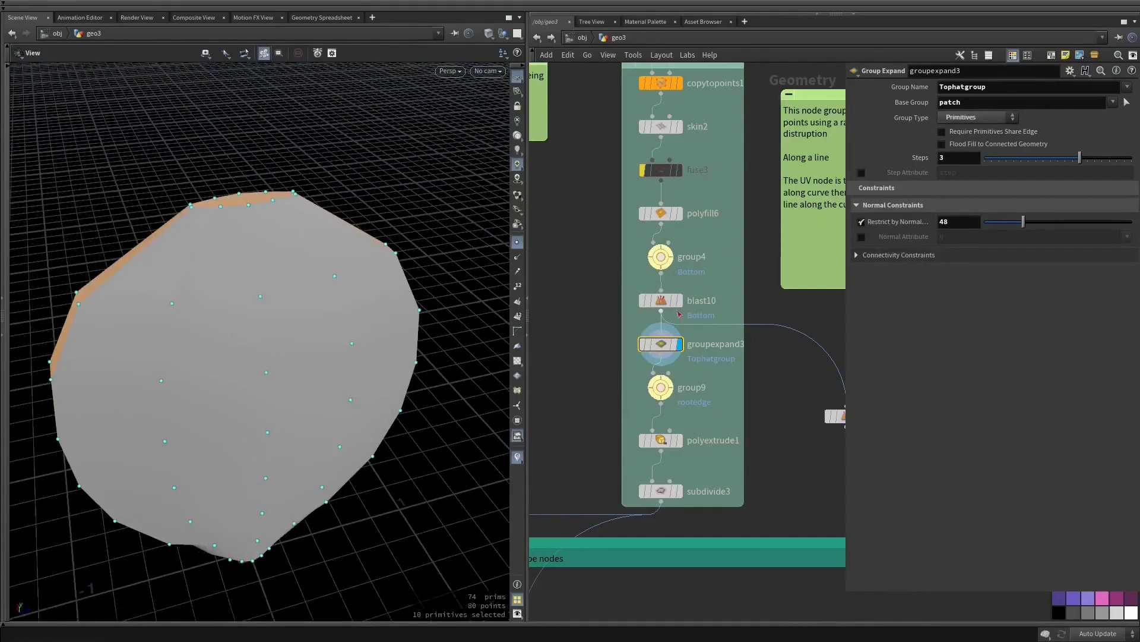
Display group9 and examine the rootedge group of unshared edges around the open base.
middle_click_drag(680, 315, 664, 254)
left_click(644, 328)
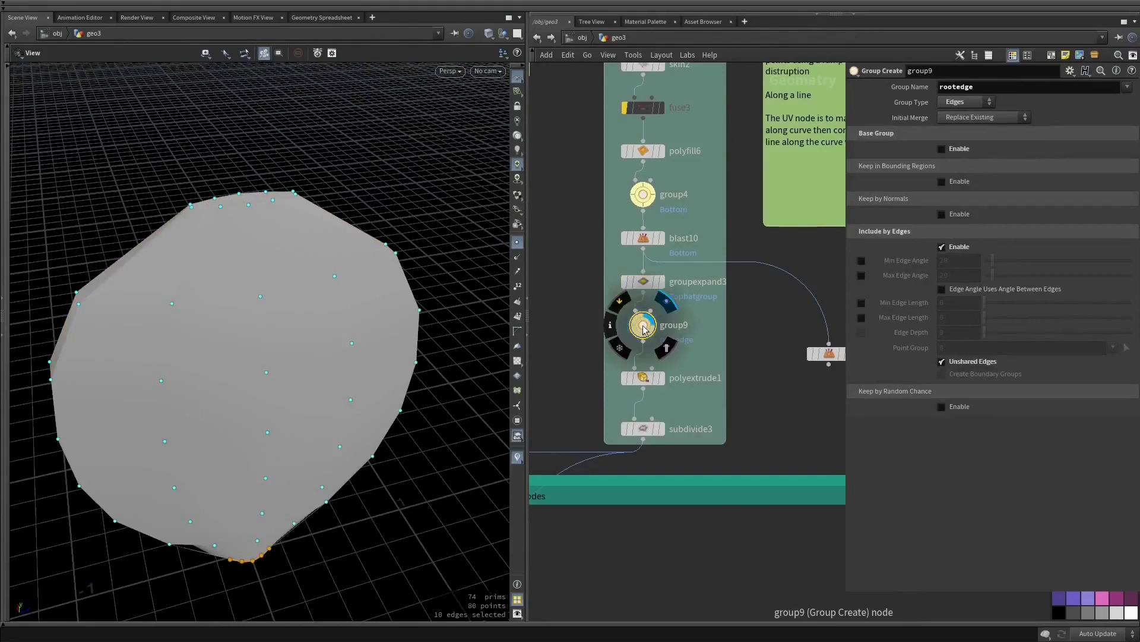
left_click_drag(313, 377, 284, 488)
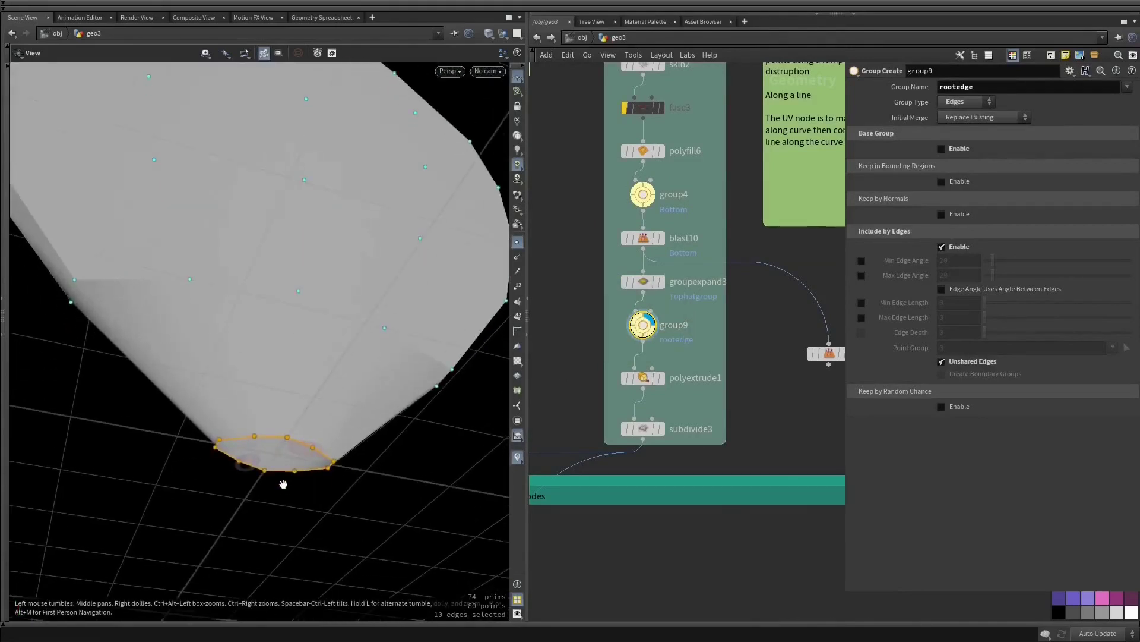
Display polyextrude1 and examine the extruded base of the pad from several angles.
left_click(661, 378)
left_click_drag(368, 505, 326, 461)
scroll(326, 461, "down", 6)
scroll(314, 465, "up", 5)
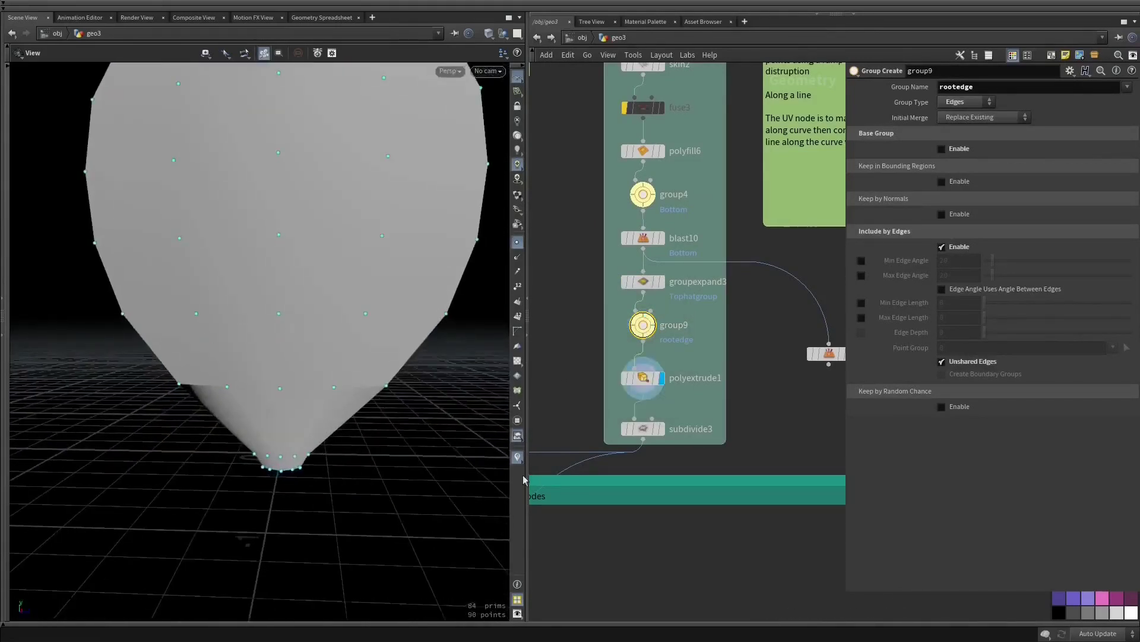
scroll(339, 469, "down", 1)
scroll(435, 460, "down", 3)
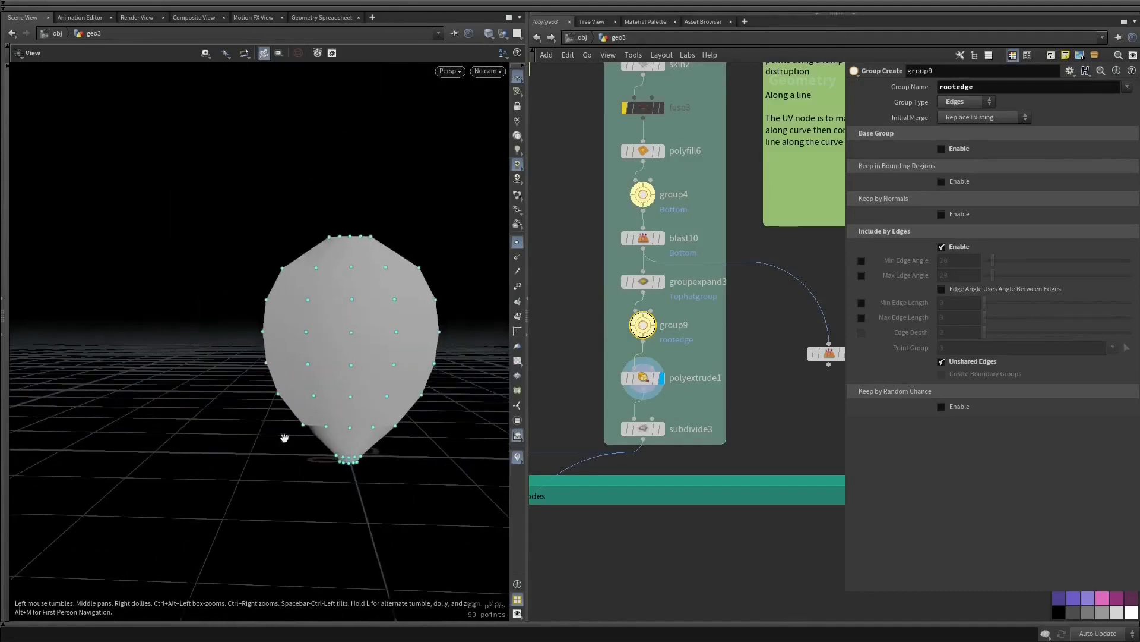
left_click_drag(266, 195, 269, 243)
Set the viewport shading mode to Smooth Wire Shaded.
mouse_move(661, 433)
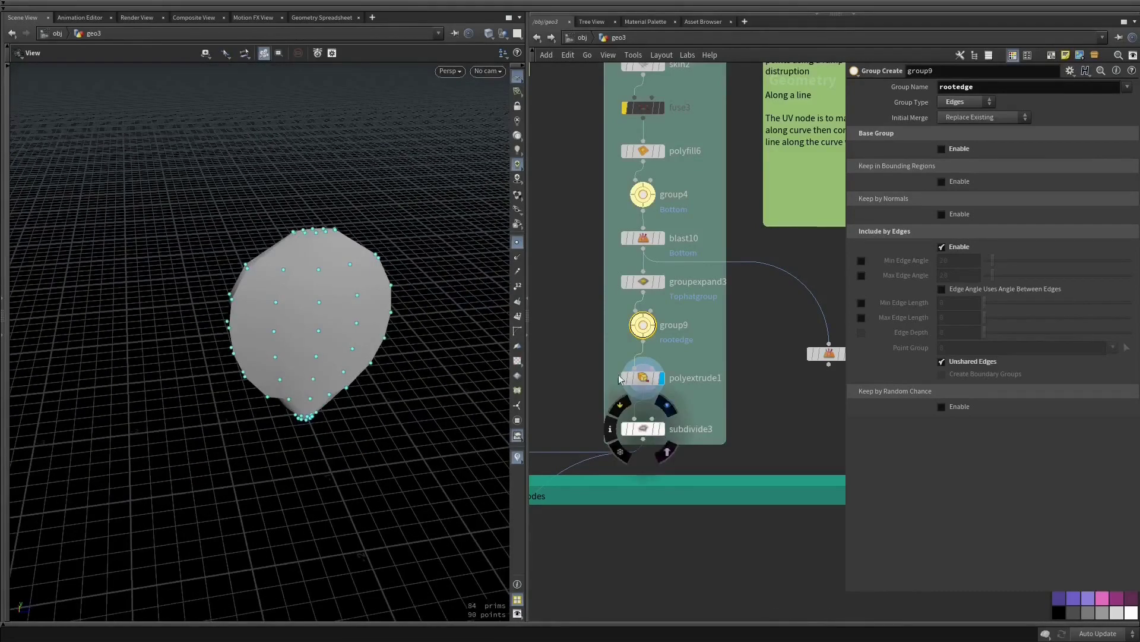
left_click(489, 34)
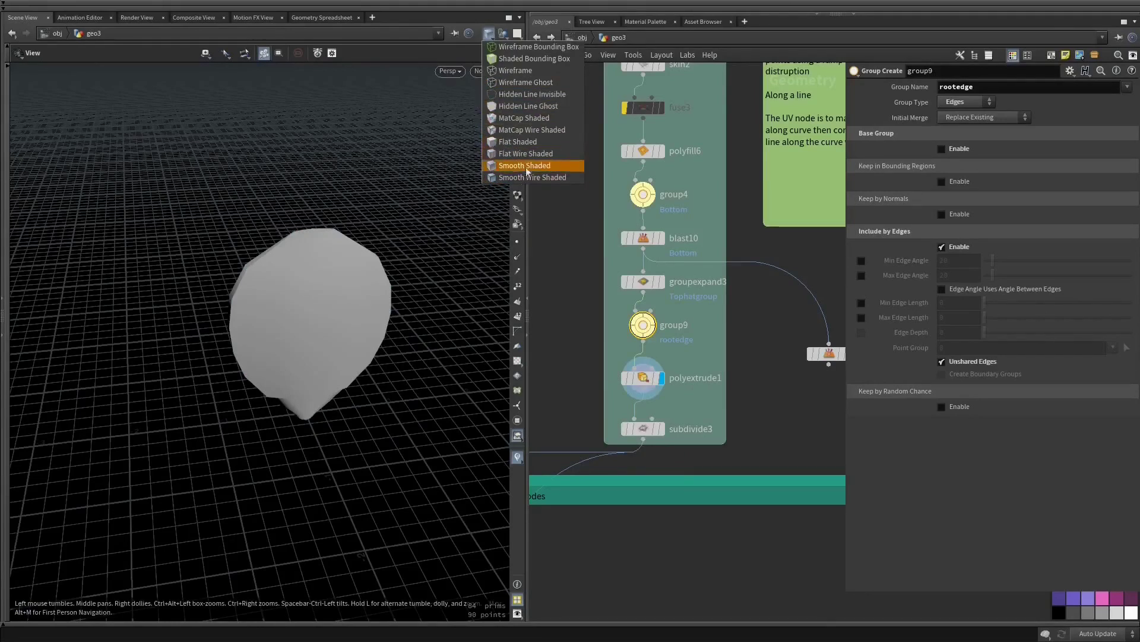
left_click(486, 35)
left_click(516, 177)
Display groupexpand1 and view the Tophatgroup on the subdivided pad from the front and side.
mouse_move(683, 600)
middle_mouse_down()
mouse_move(761, 334)
mouse_move(772, 247)
middle_mouse_up()
left_click(673, 361)
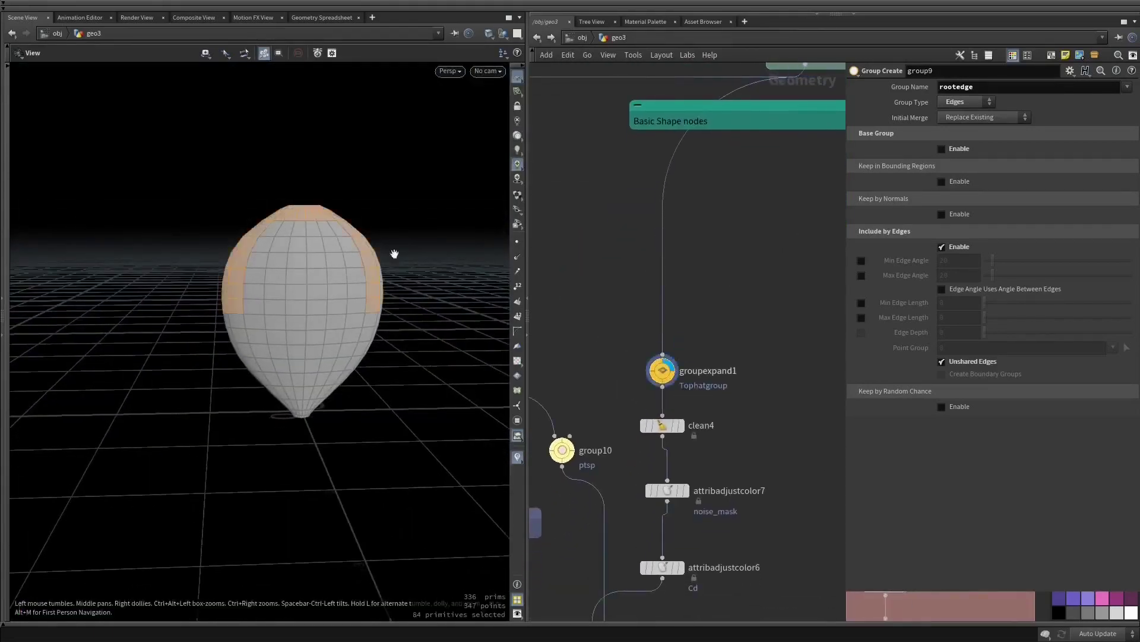
left_click_drag(476, 287, 325, 348)
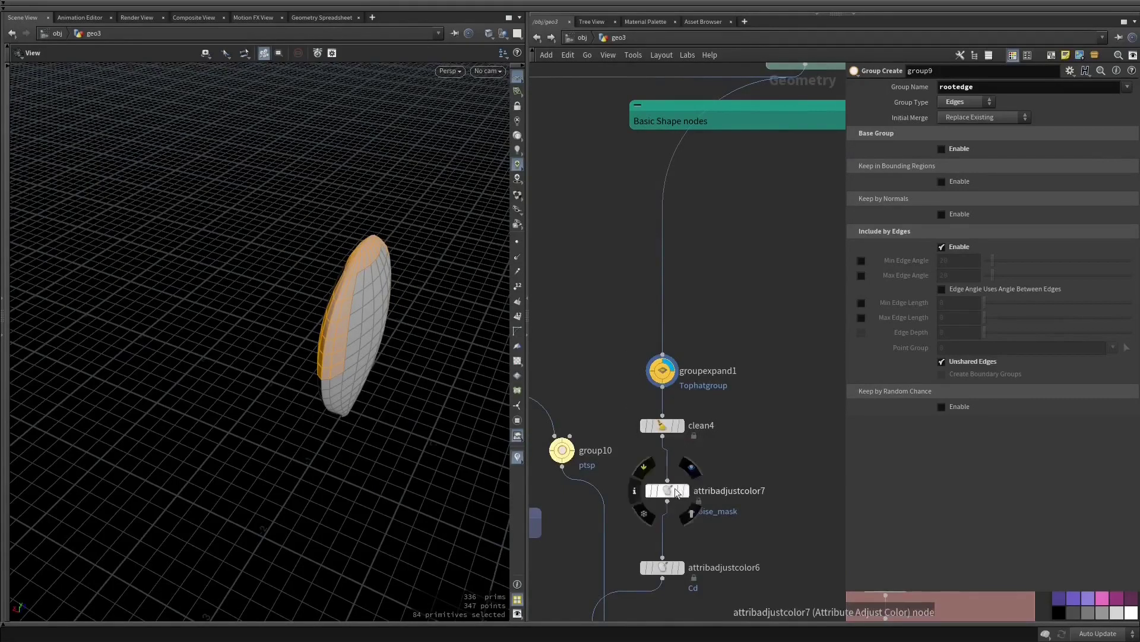
Review the bounding-box color ramps for noise_mask in attribadjustcolor7 and Cd in attribadjustcolor6.
left_click(667, 490)
middle_click_drag(770, 455, 733, 304)
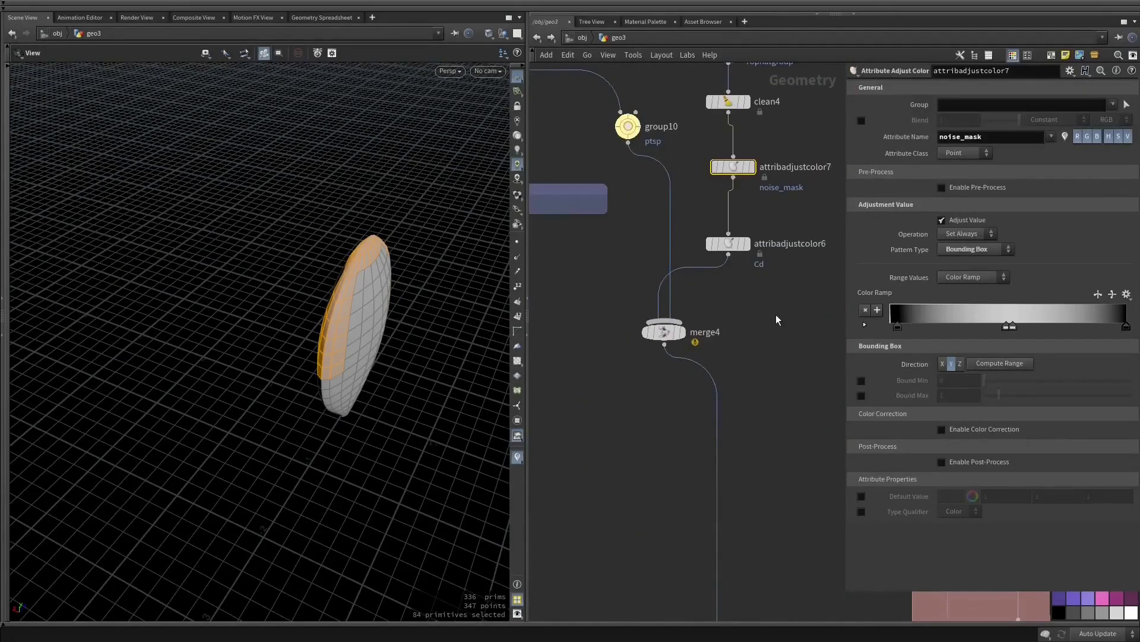
left_click(728, 245)
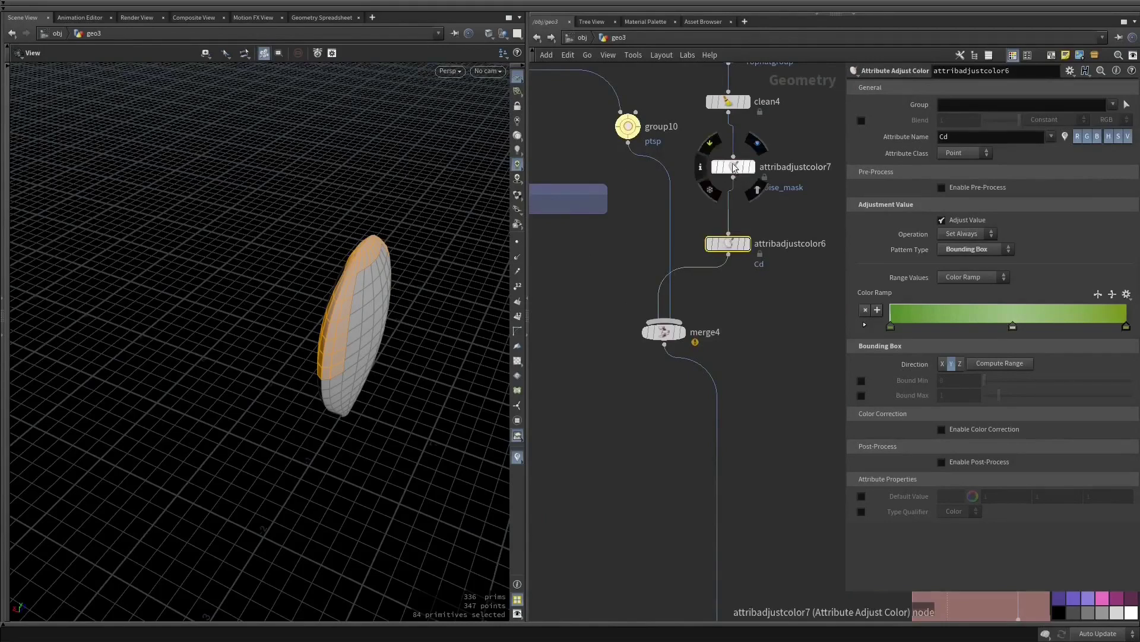
left_click(734, 167)
middle_click_drag(720, 334, 717, 254)
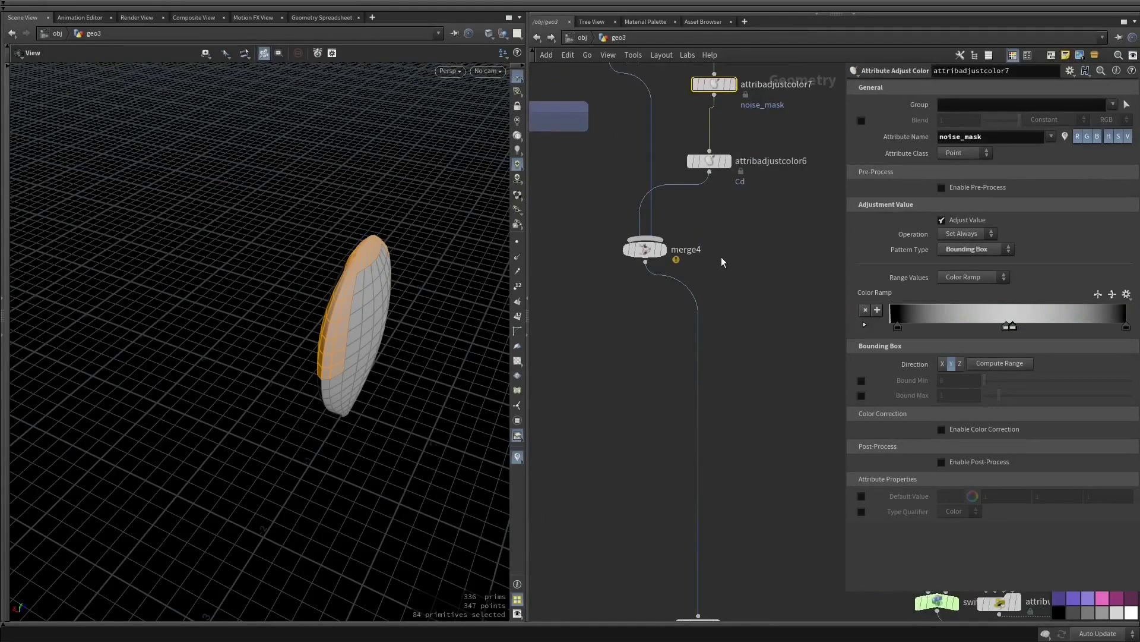
key("Tab")
type("lab c")
key("Escape")
Display the merged, coloured pad at transform3 and inspect its geometry in the viewport.
middle_click_drag(615, 349, 669, 155)
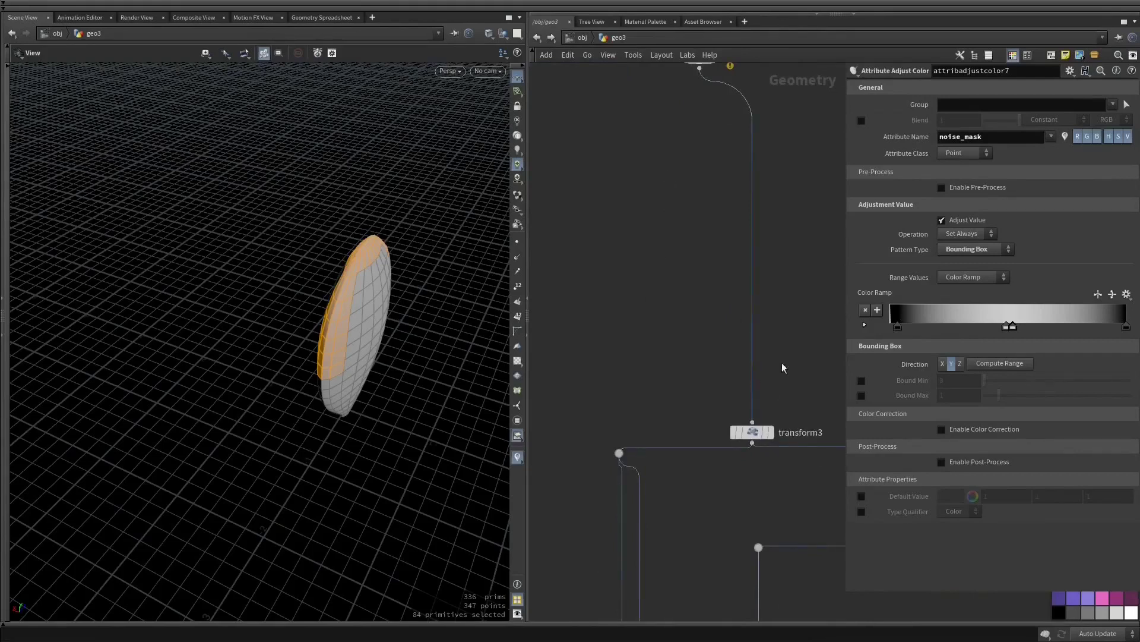
middle_click_drag(772, 387, 758, 494)
left_click(756, 539)
left_click_drag(421, 353, 351, 333)
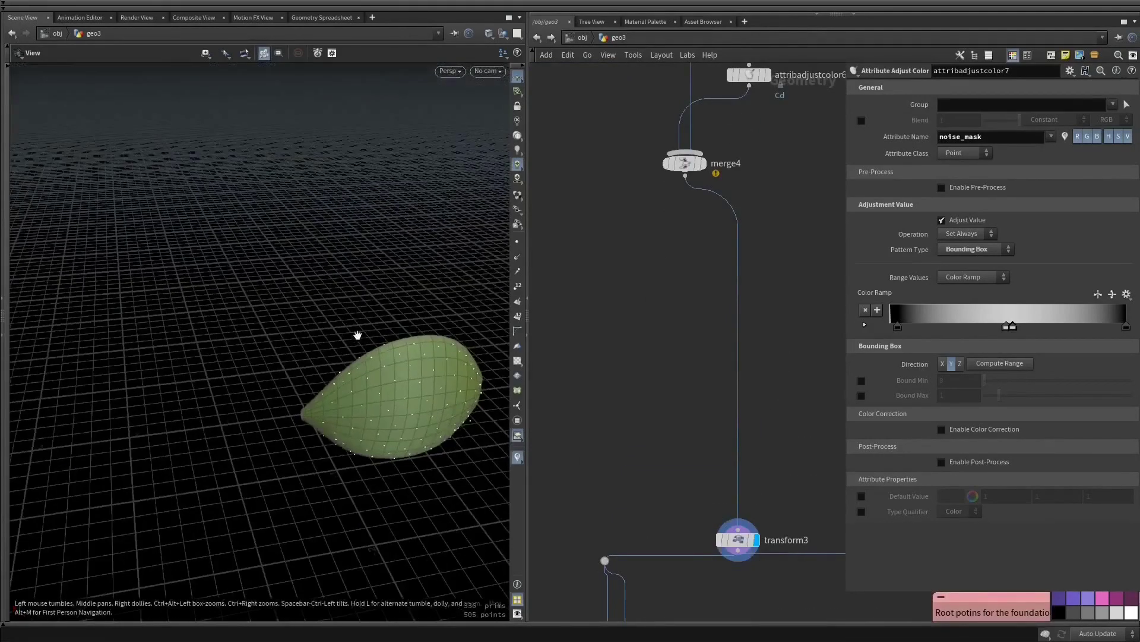
left_click_drag(749, 86, 738, 528)
middle_click_drag(648, 332, 810, 529)
middle_click_drag(738, 450, 691, 366)
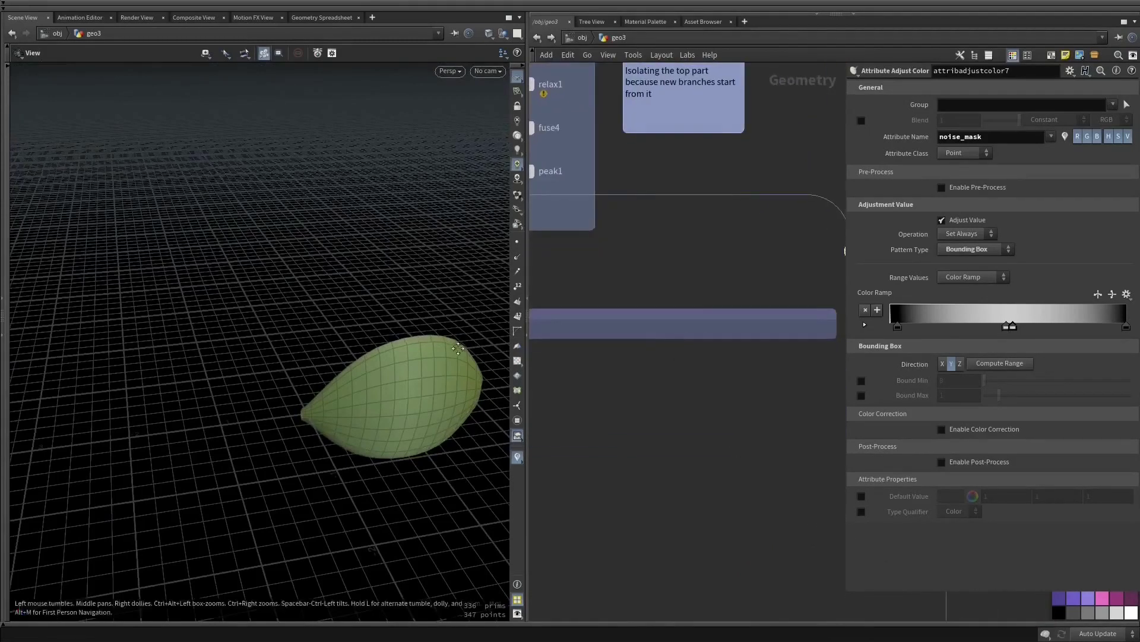
middle_click_drag(410, 350, 295, 314)
Locate the foreach_end1 node of the branching loop and review its iteration settings.
middle_click_drag(817, 558, 613, 153)
middle_click_drag(657, 354, 711, 571)
middle_click_drag(685, 282, 654, 71)
left_click(724, 328)
middle_click_drag(626, 435, 597, 218)
scroll(598, 219, "down", 3)
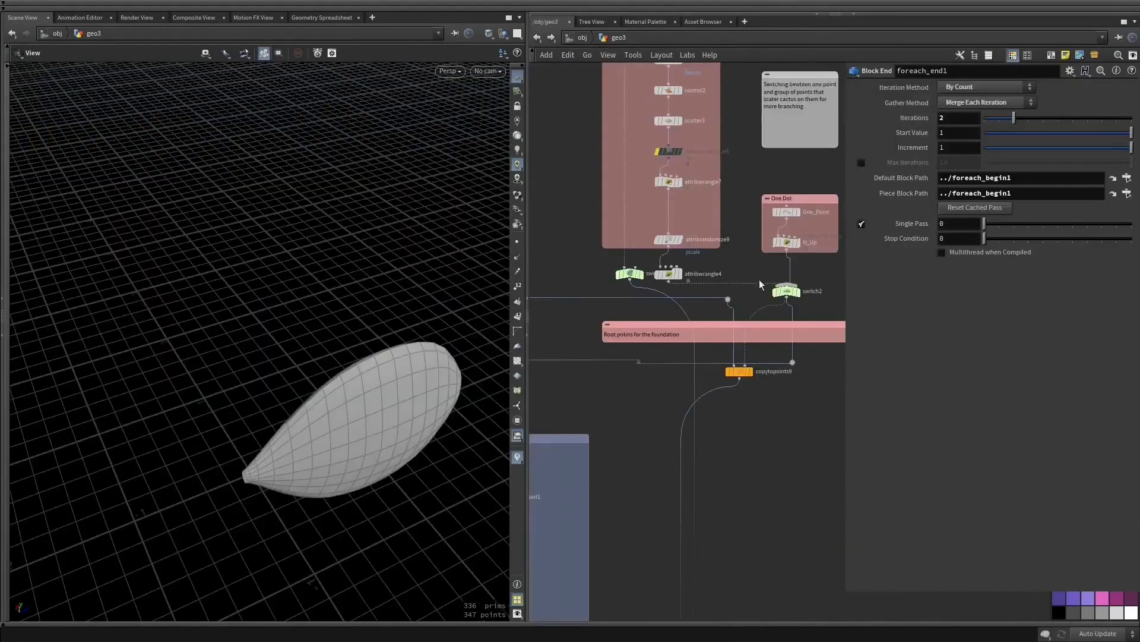
Display the output of switch2 and the pad copied by copytopoints4 at the start of the branching loop.
left_click(797, 291)
scroll(796, 425, "down", 4)
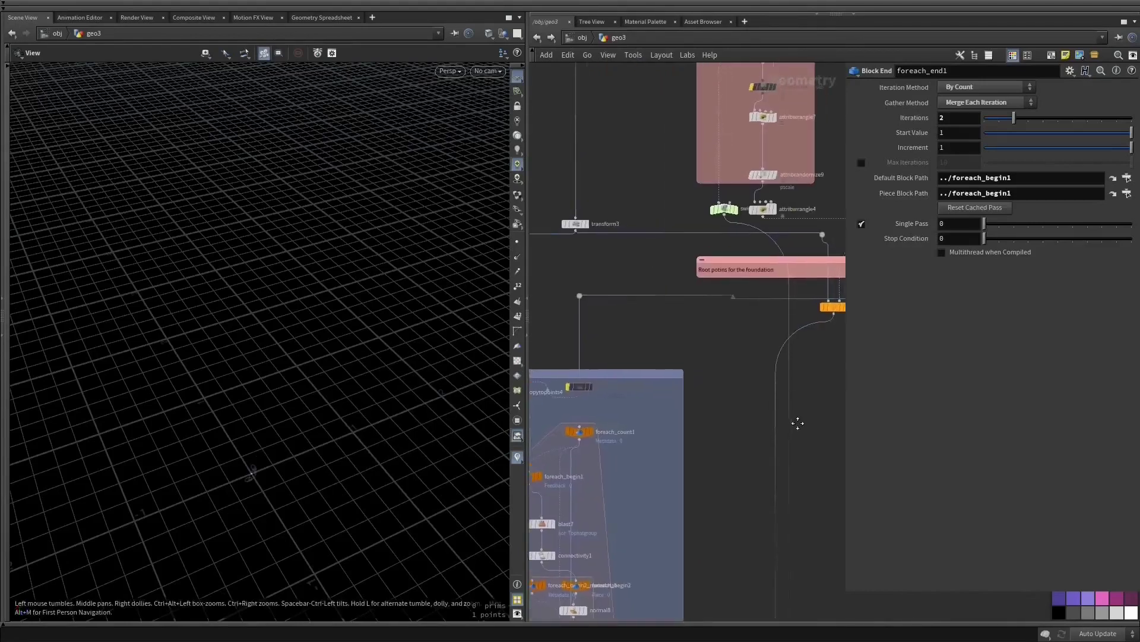
middle_click_drag(696, 457, 723, 364)
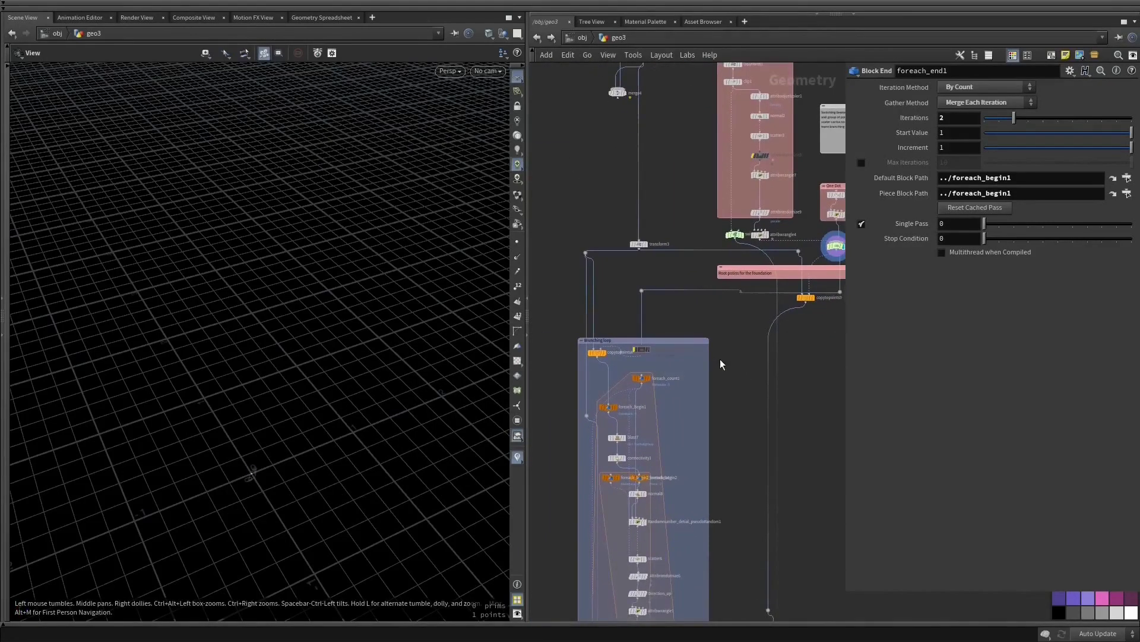
middle_click_drag(753, 295, 726, 302)
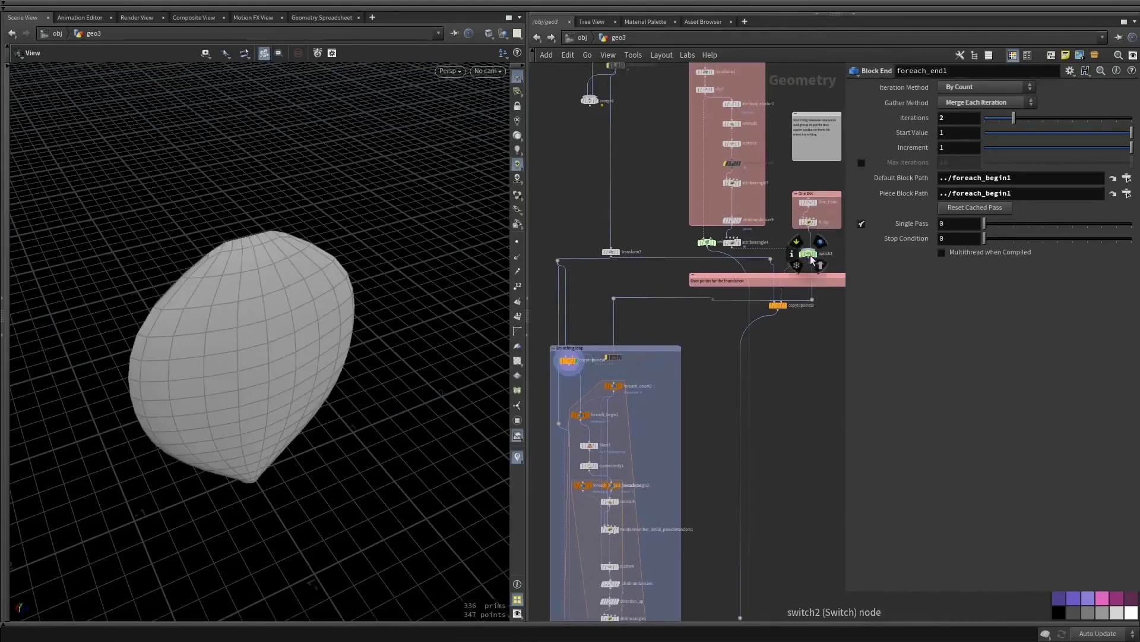
Check the Select Input of switch2 and the nodes in the pink point-scattering group that feeds it.
left_click(809, 255)
left_click_drag(991, 88, 1004, 89)
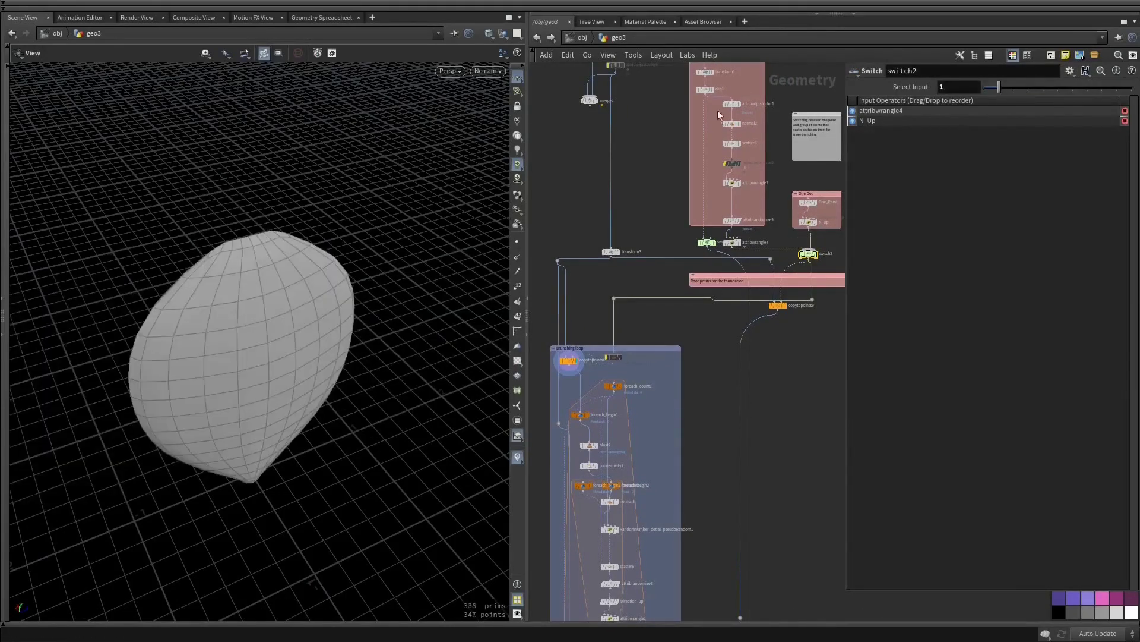
middle_click_drag(716, 117, 725, 222)
left_click_drag(700, 144, 778, 328)
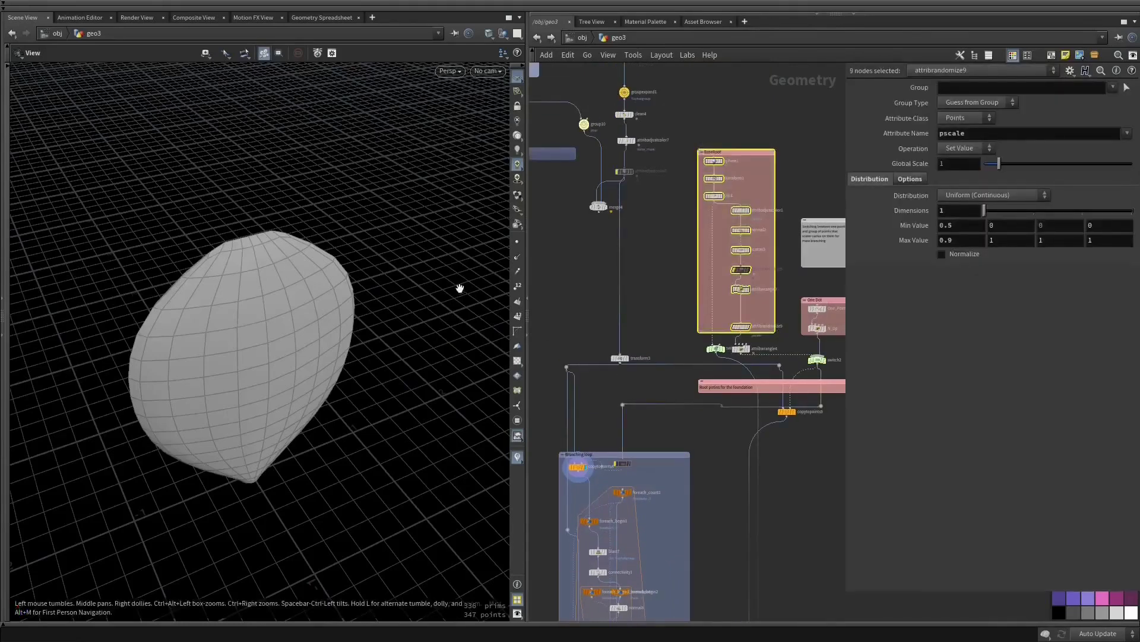
left_click(661, 380)
Display blast7 in the Brunching loop to view the isolated Tophatgroup strip.
middle_click_drag(661, 381, 733, 210)
scroll(747, 275, "up", 3)
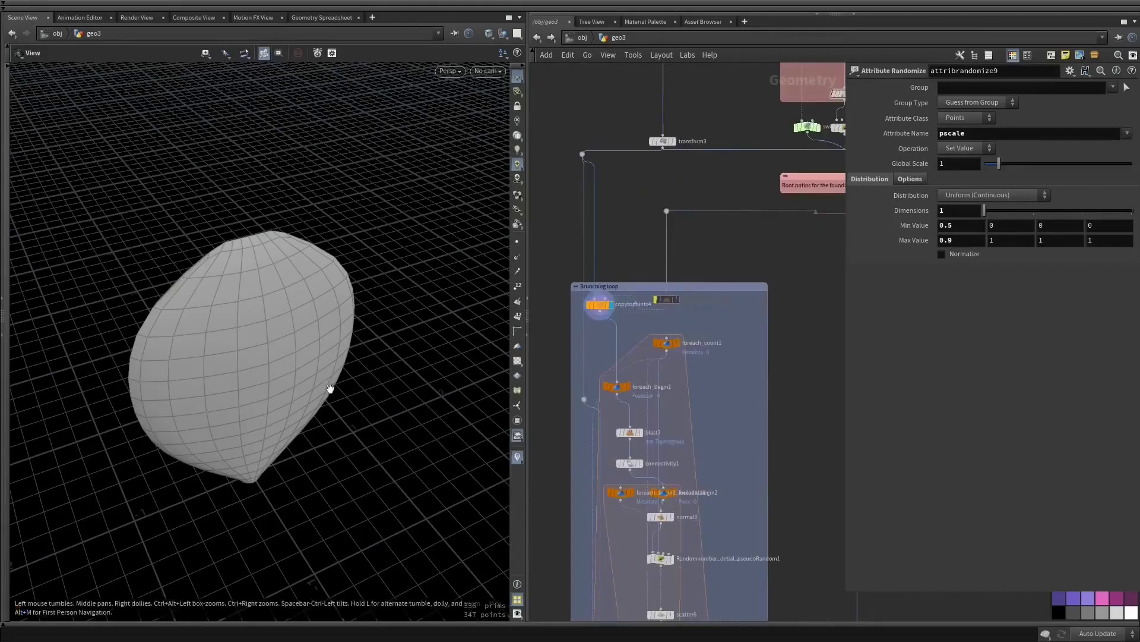
left_click_drag(331, 386, 303, 332)
middle_click_drag(689, 404, 704, 327)
scroll(704, 327, "up", 3)
left_click(632, 364)
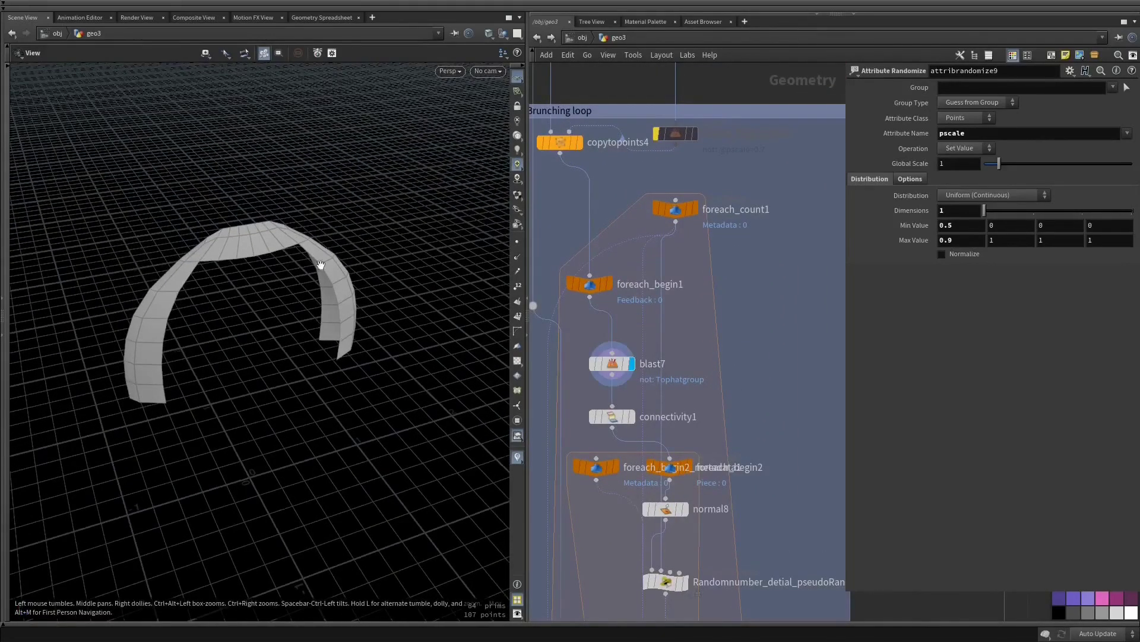
Trace the loop's wiring between copytopoints4 and blast7 and examine the isolated strip from another angle.
scroll(594, 146, "down", 2)
middle_click_drag(590, 187, 623, 315)
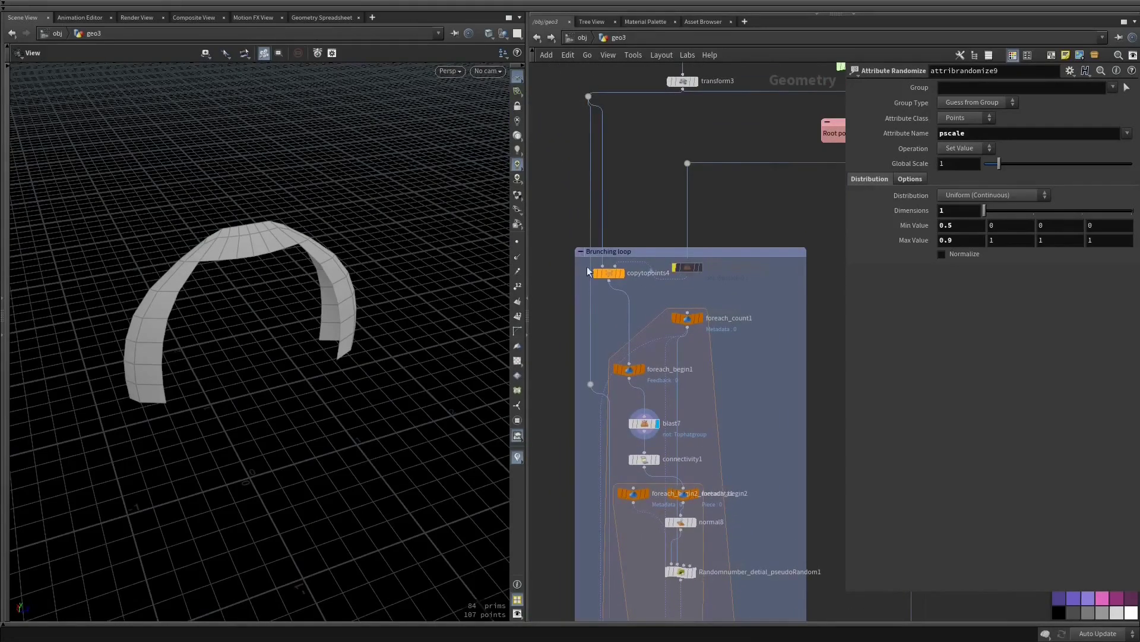
middle_click_drag(758, 298, 734, 149)
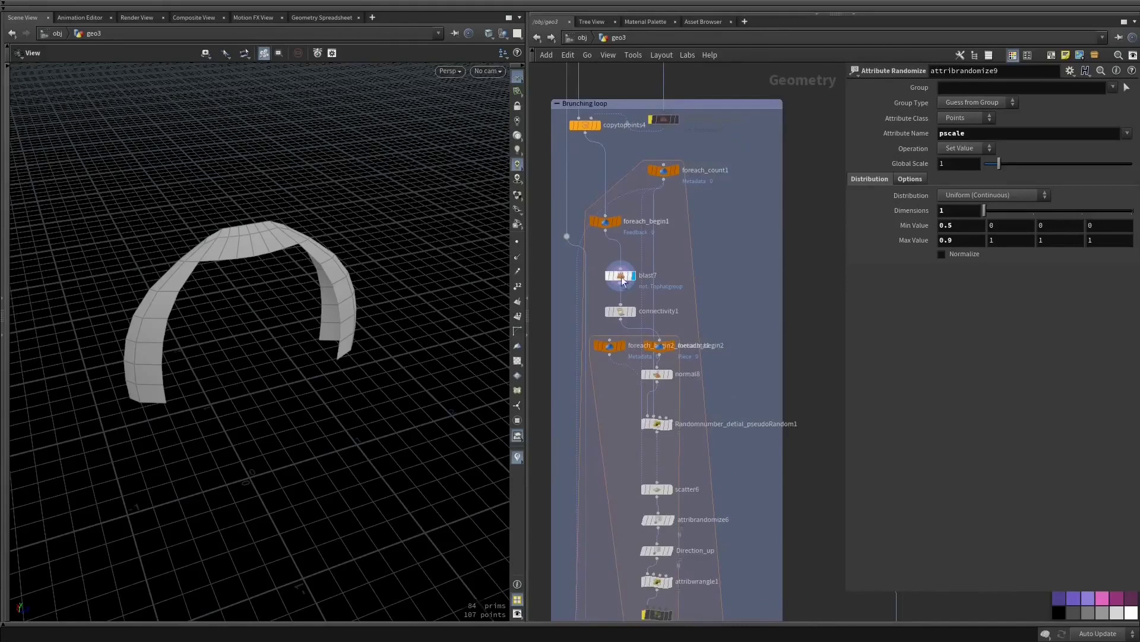
left_click_drag(202, 380, 184, 375)
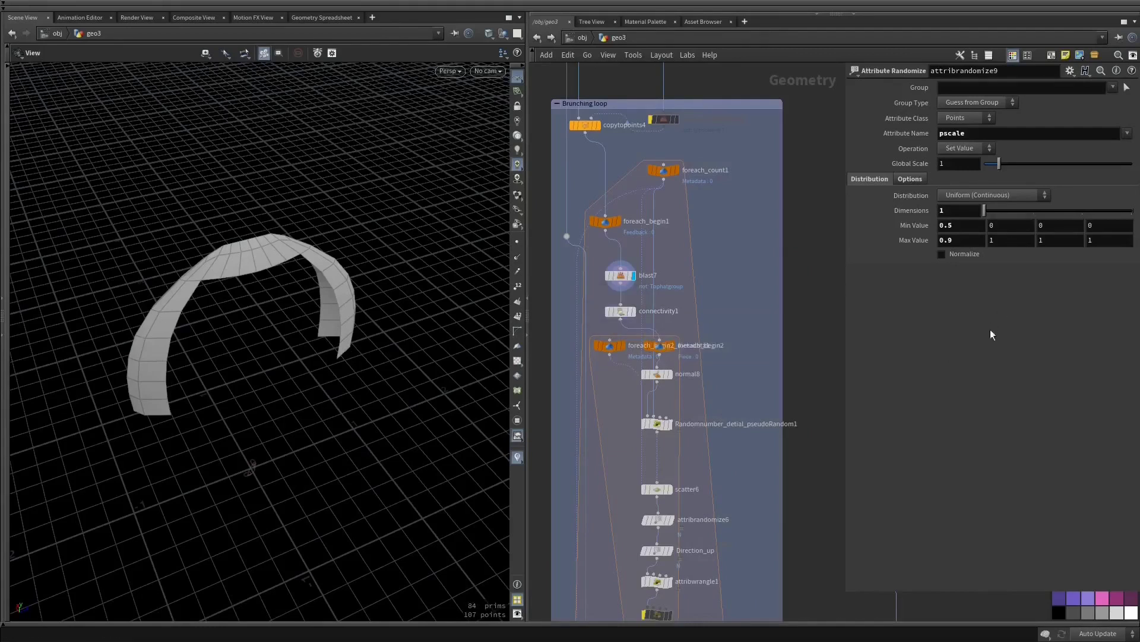
Return to switch2 above copytopoints9 and review its input operators.
middle_click_drag(713, 347, 715, 296)
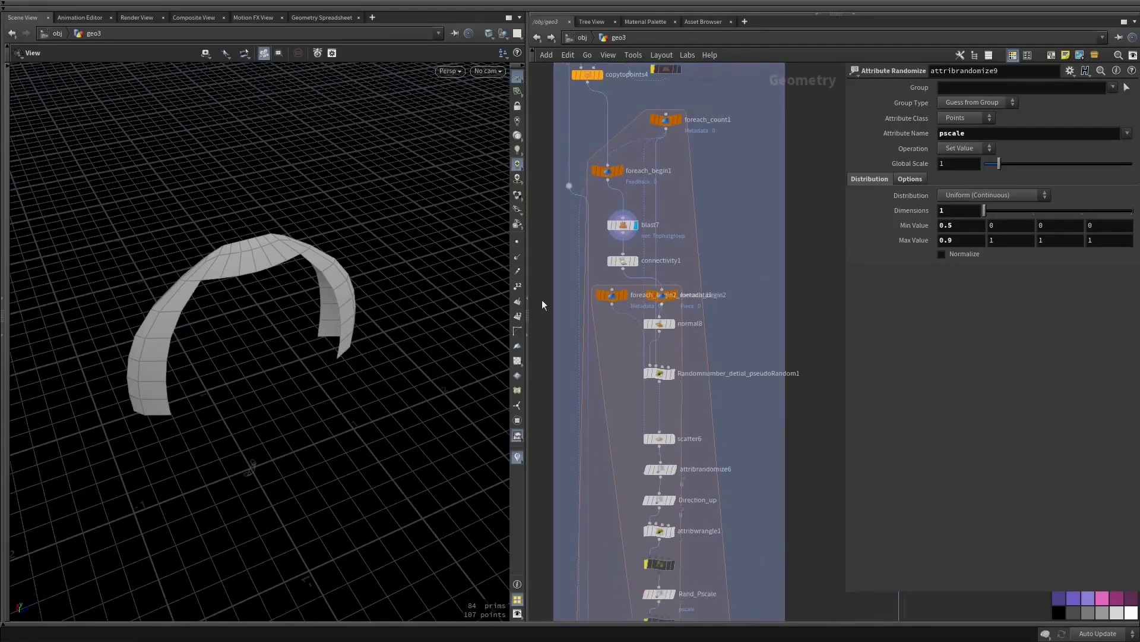
middle_click_drag(787, 66, 592, 371)
left_click(821, 191)
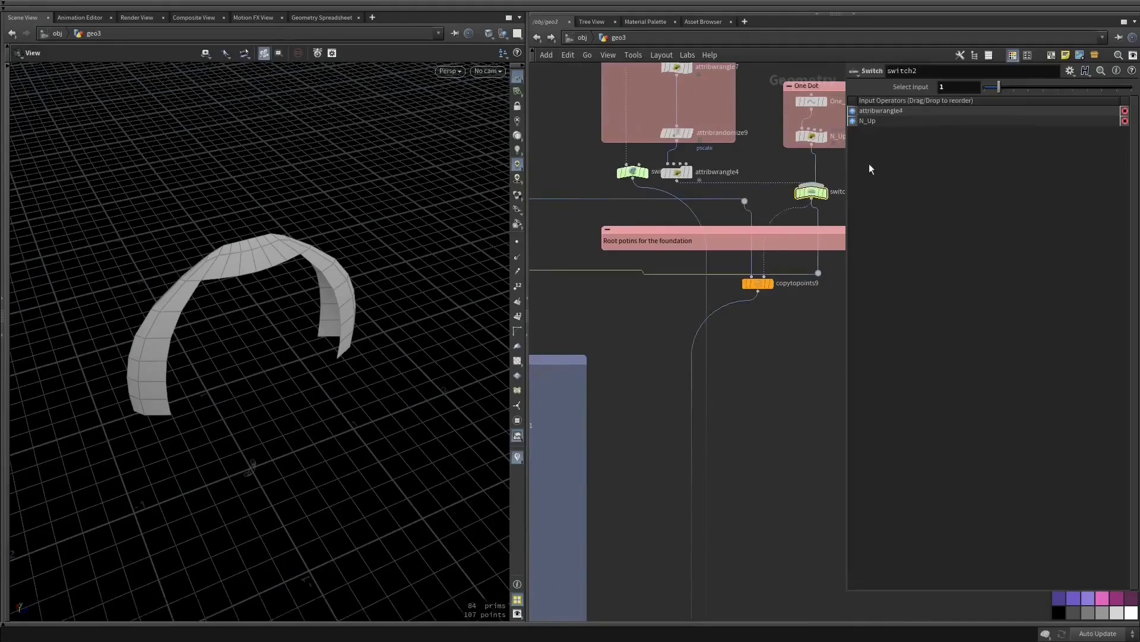
Set switch2's Select Input to 0 to compare the multi-strip layout, and return it to 1.
left_click_drag(997, 89, 984, 88)
left_click_drag(382, 288, 127, 349)
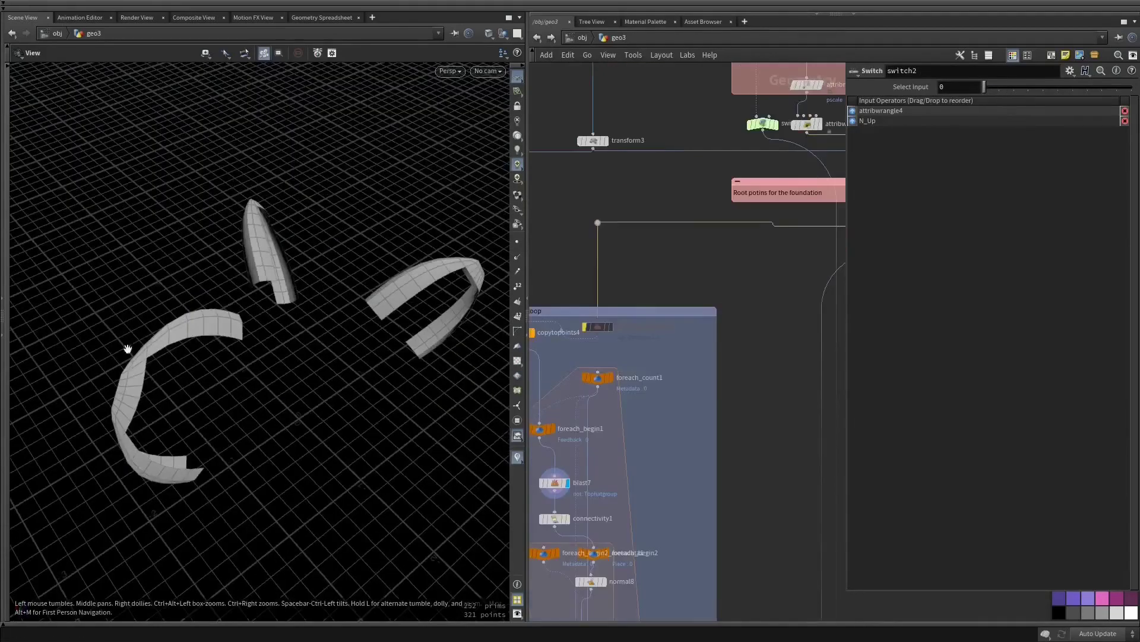
middle_click_drag(766, 196, 579, 340)
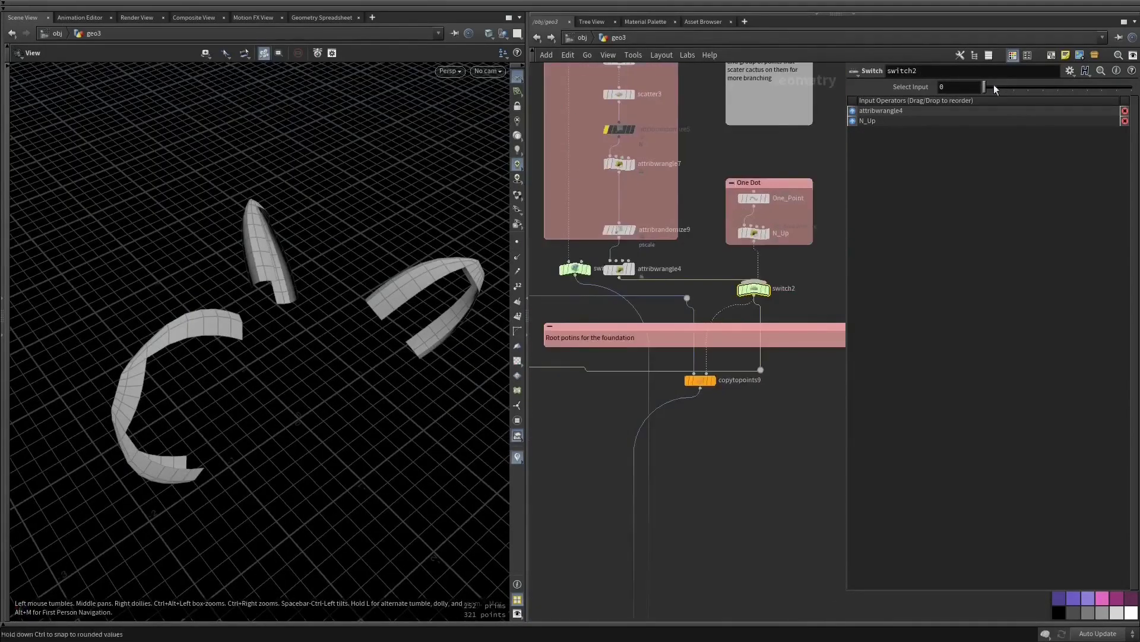
left_click_drag(985, 87, 999, 88)
Display normal8 and scatter6 inside the loop and examine the scattered points' normals.
middle_click_drag(561, 429, 691, 167)
middle_click_drag(561, 429, 692, 167)
left_click(678, 200)
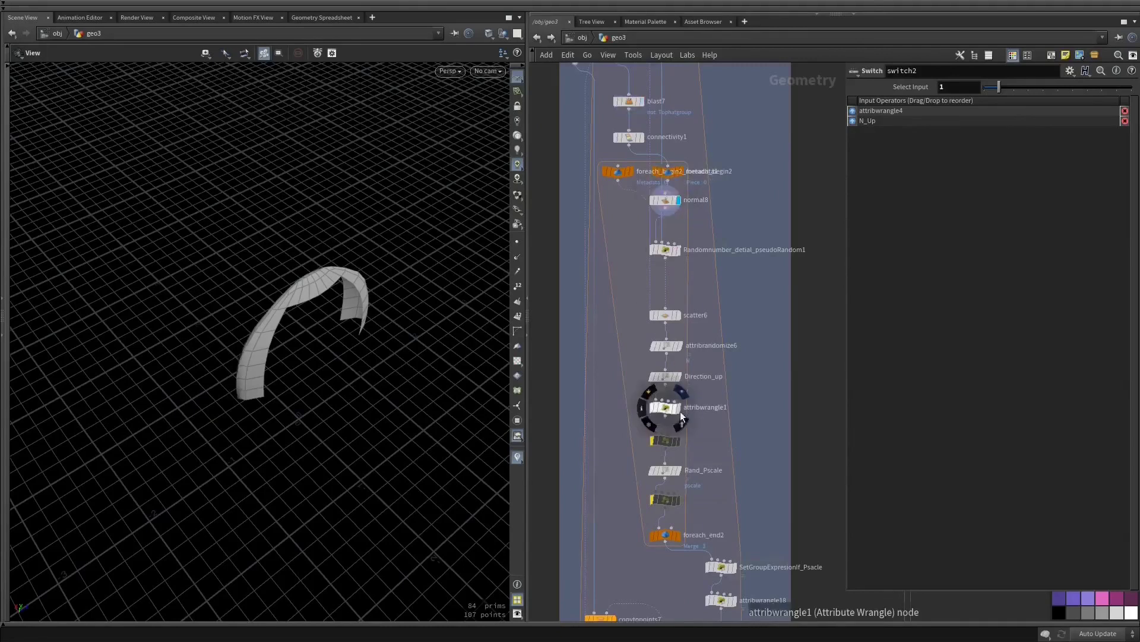
left_click(677, 314)
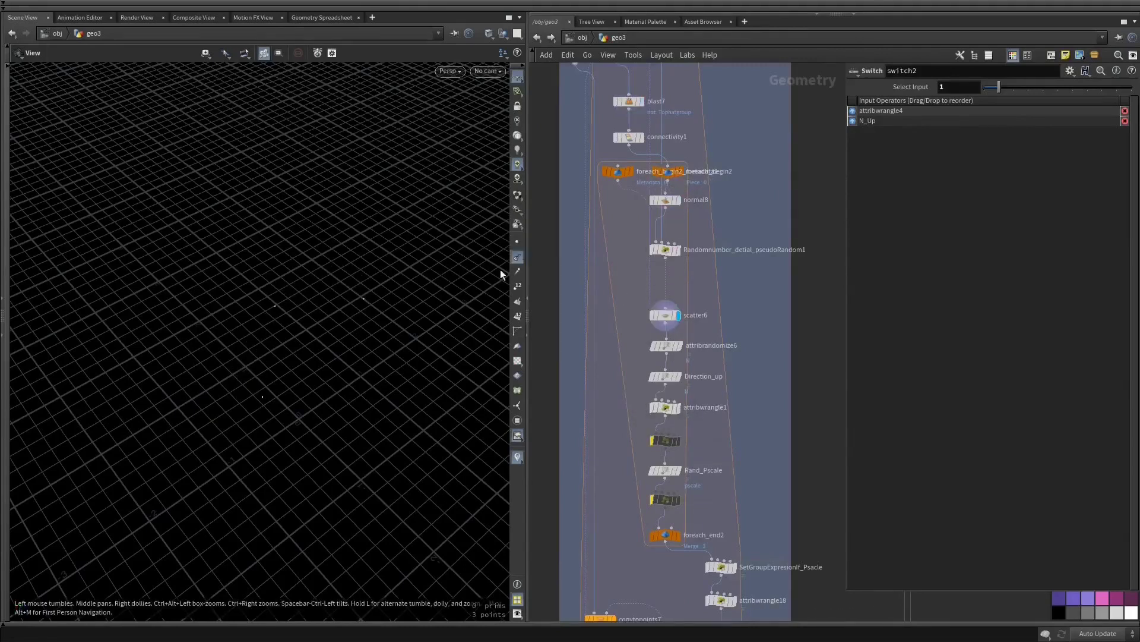
left_click_drag(288, 302, 445, 278)
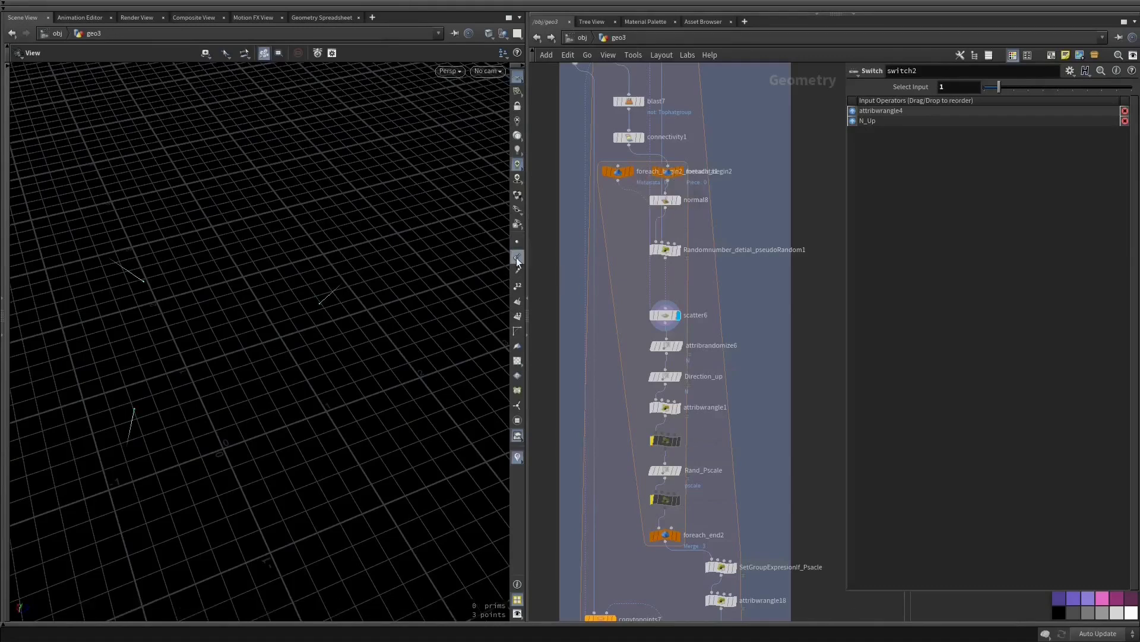
left_click(517, 257)
Display the Randomnumber_detial_pseudoRandom1 wrangle, review its VEX code and ramps, and look over the full cactus.
left_click(678, 249)
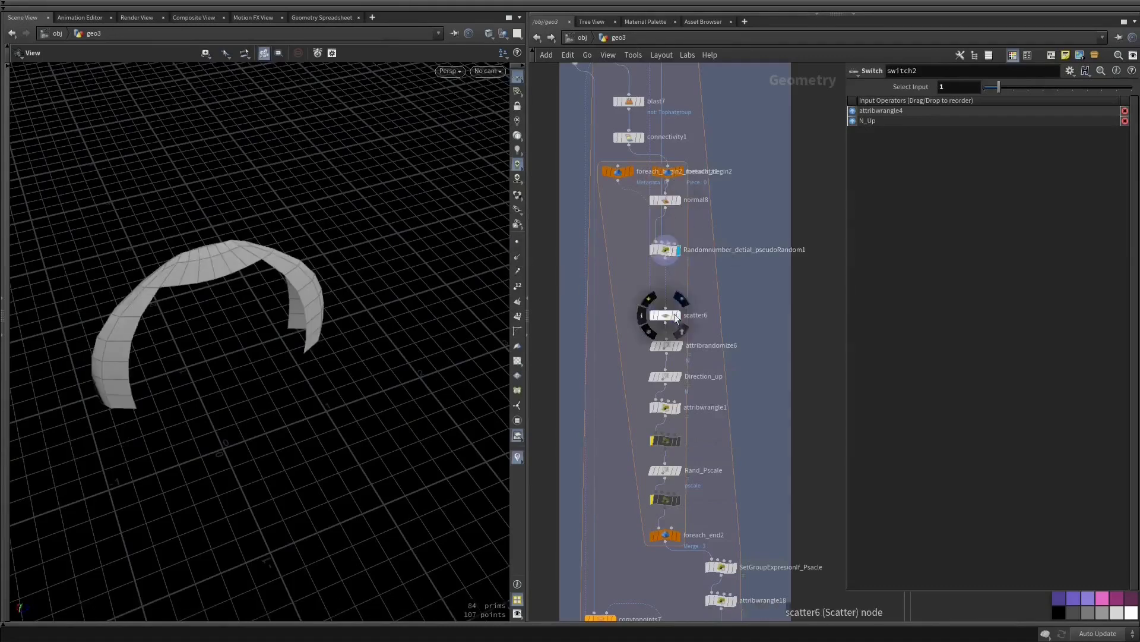
left_click(667, 253)
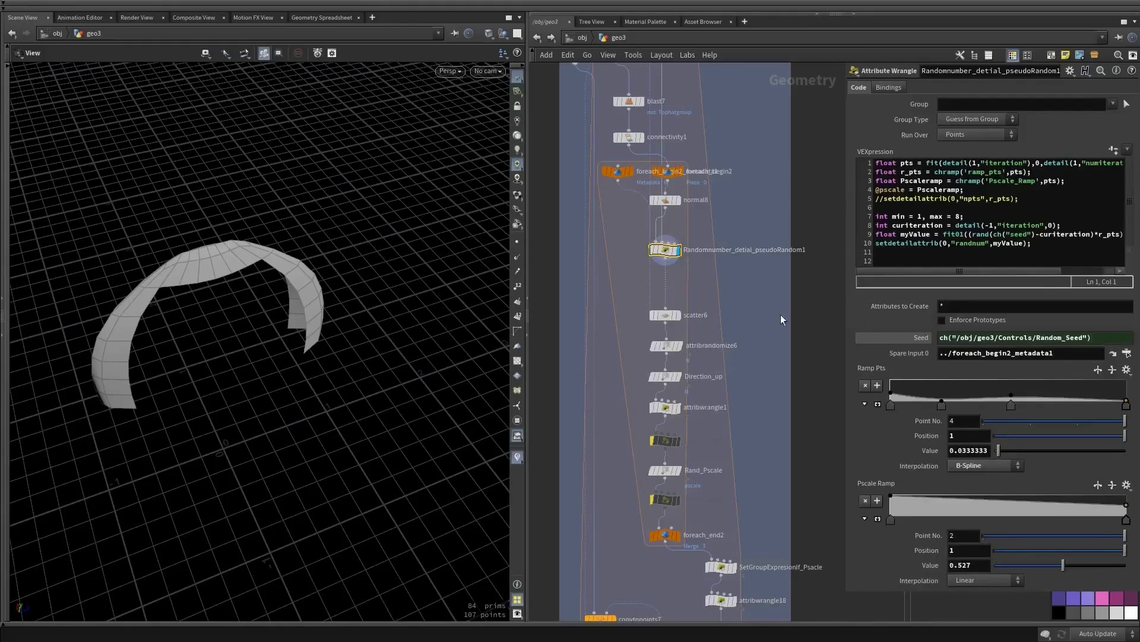
mouse_move(670, 254)
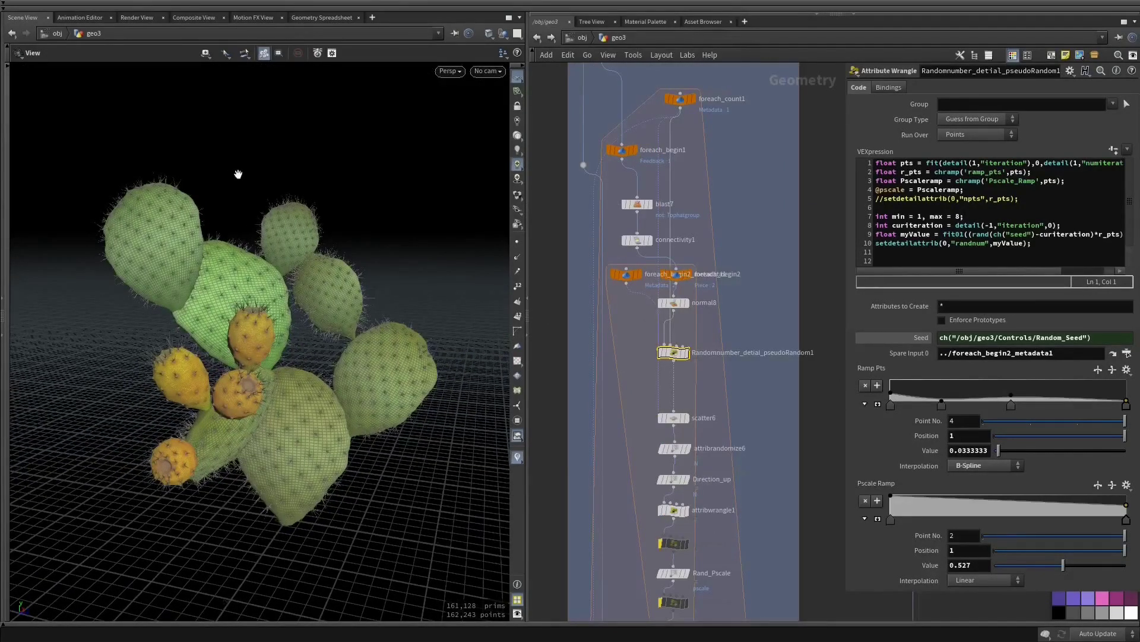
scroll(805, 466, "down", 5)
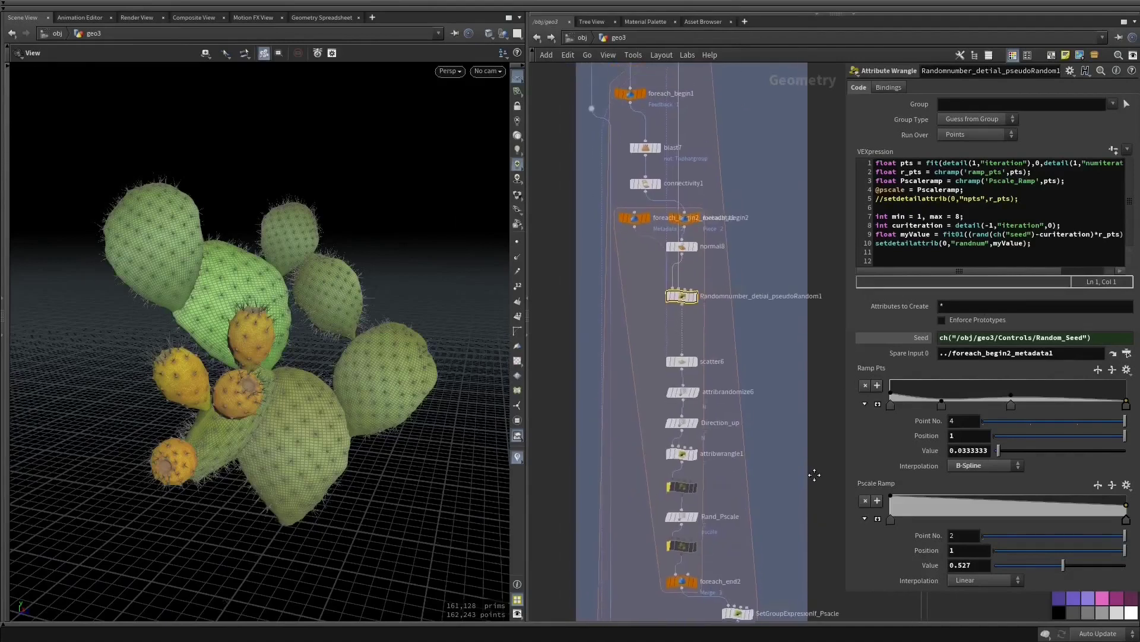
left_click_drag(397, 310, 407, 356)
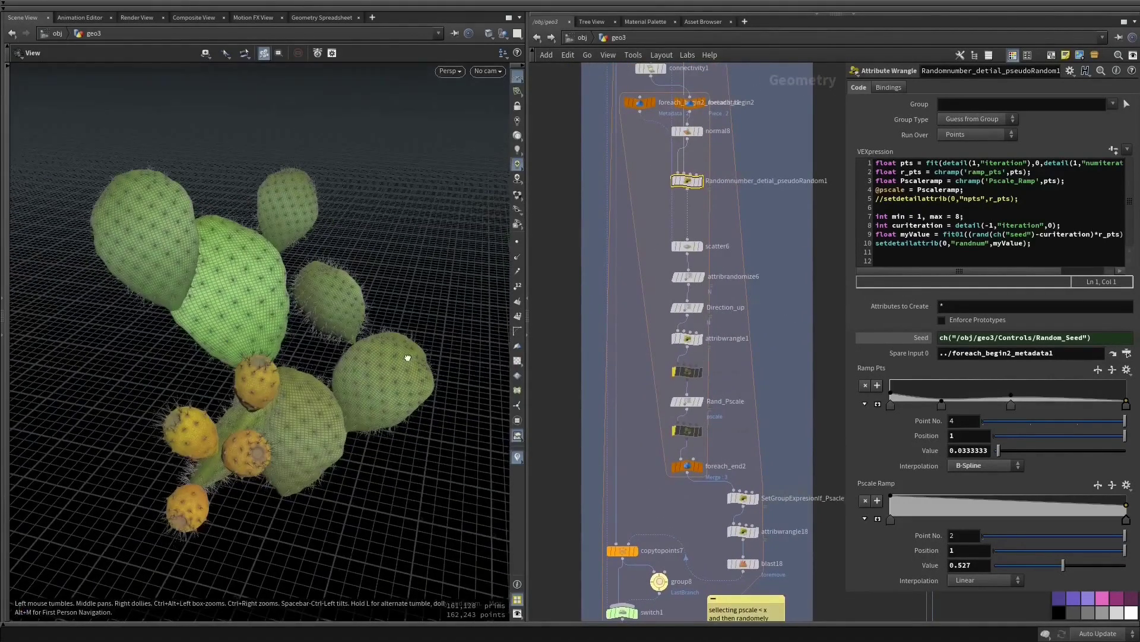
Set the value of Ramp Pts point 1 to 0.568 and inspect the resulting branching from several angles.
left_click(891, 395)
left_click_drag(355, 397, 334, 350)
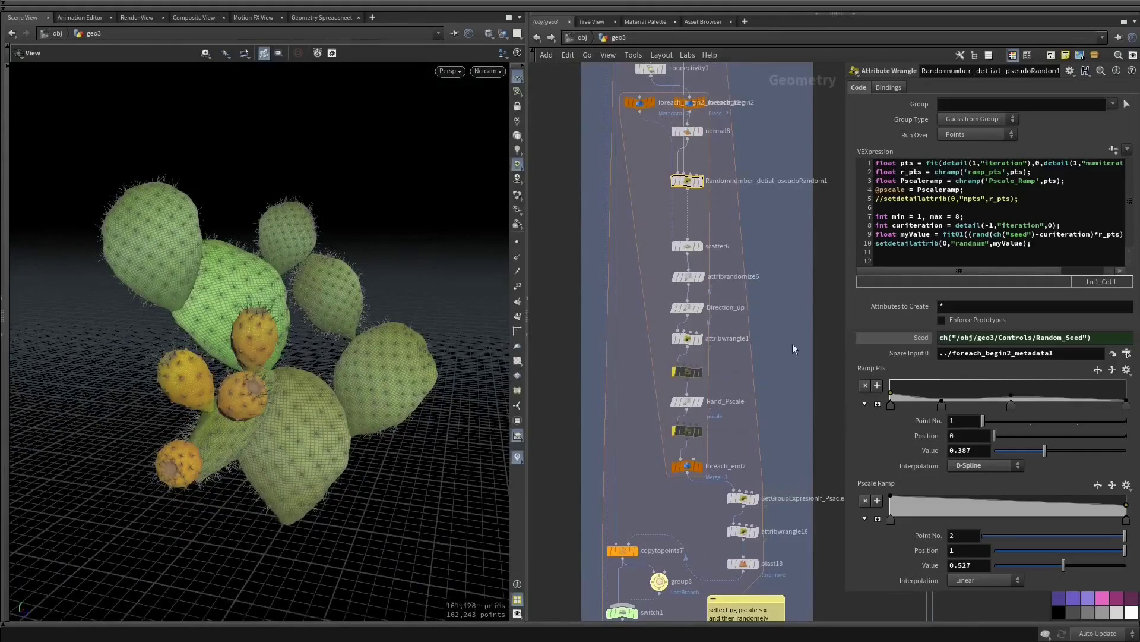
left_click_drag(300, 257, 281, 407)
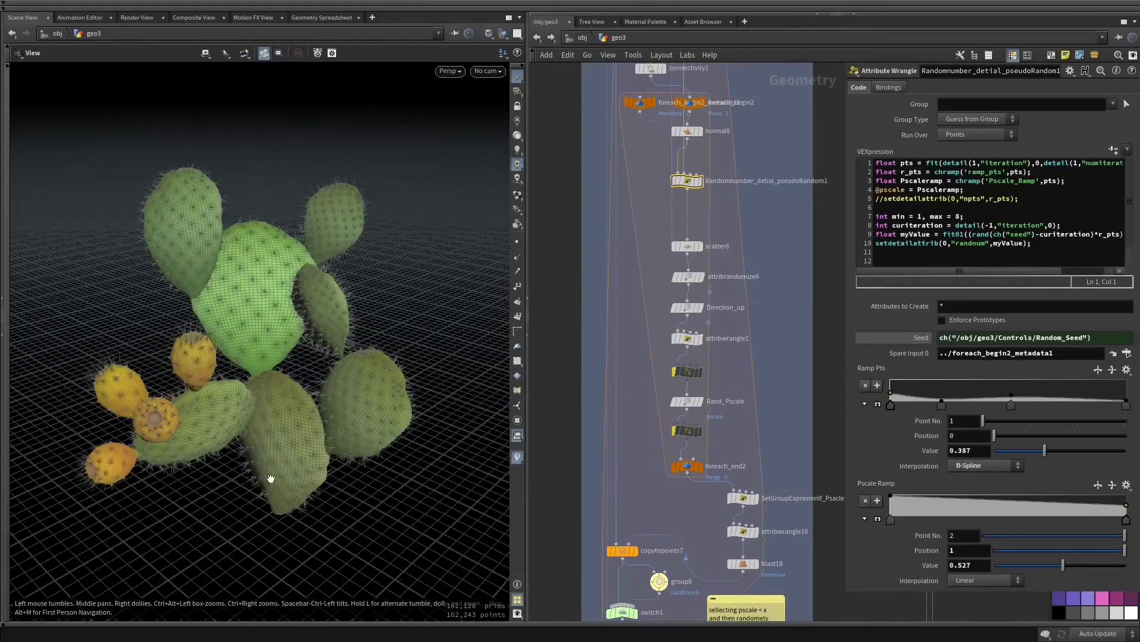
left_click_drag(1025, 450, 1087, 438)
left_click_drag(371, 279, 91, 296)
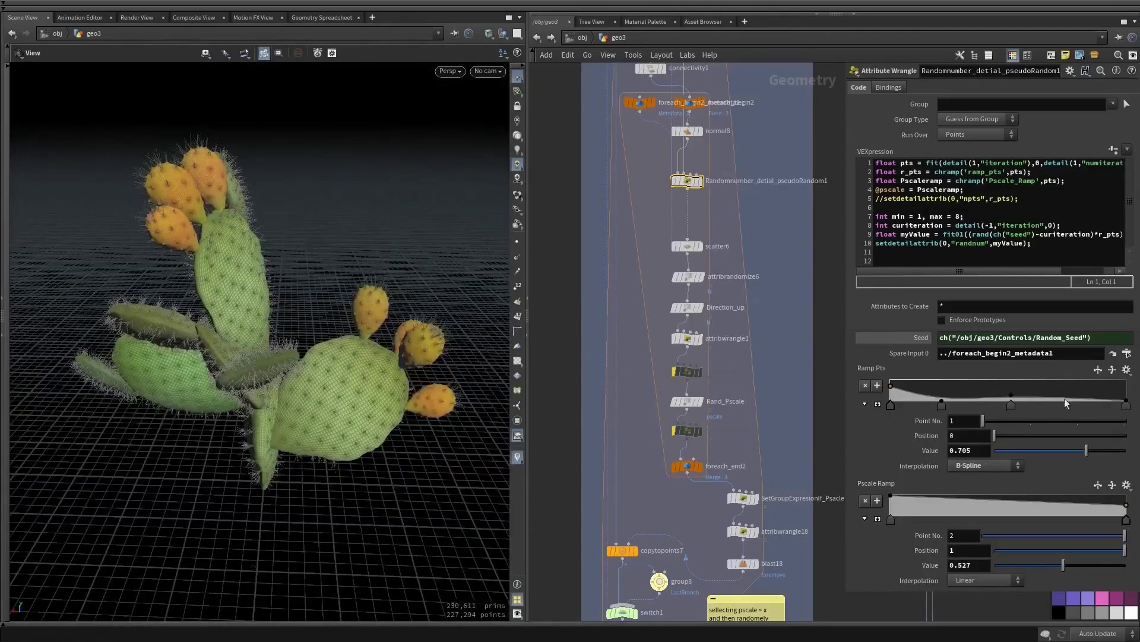
left_click_drag(1080, 450, 1068, 445)
left_click_drag(345, 273, 436, 258)
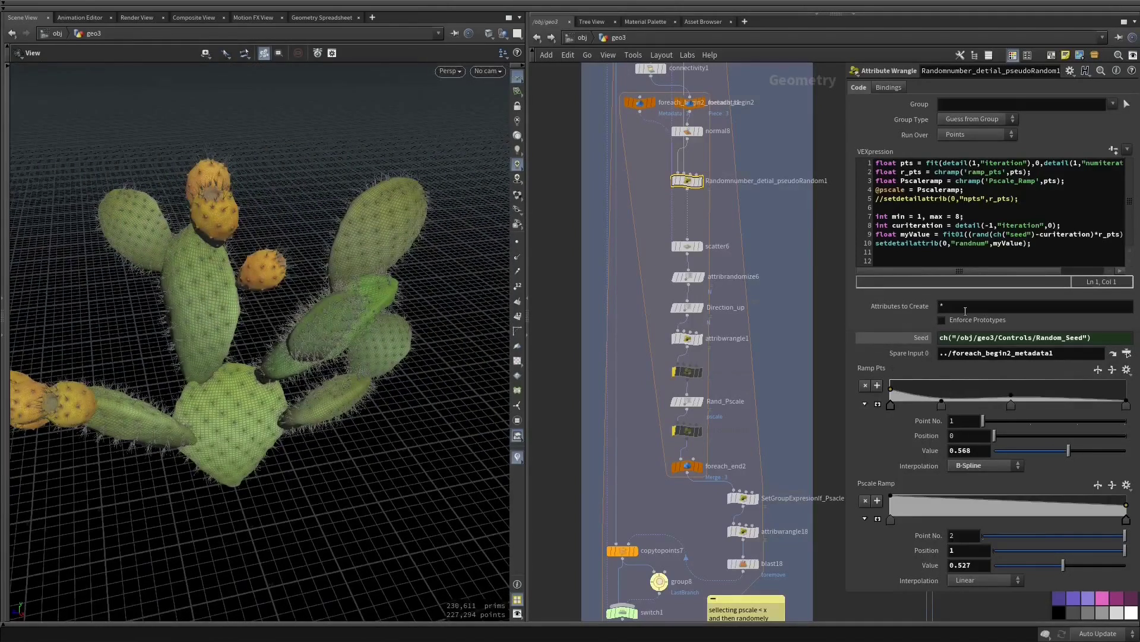
Raise the value of Ramp Pts point 4 to 0.982 and view the cactus in a slightly narrower viewport.
left_click(1126, 405)
left_click_drag(1021, 450, 1124, 456)
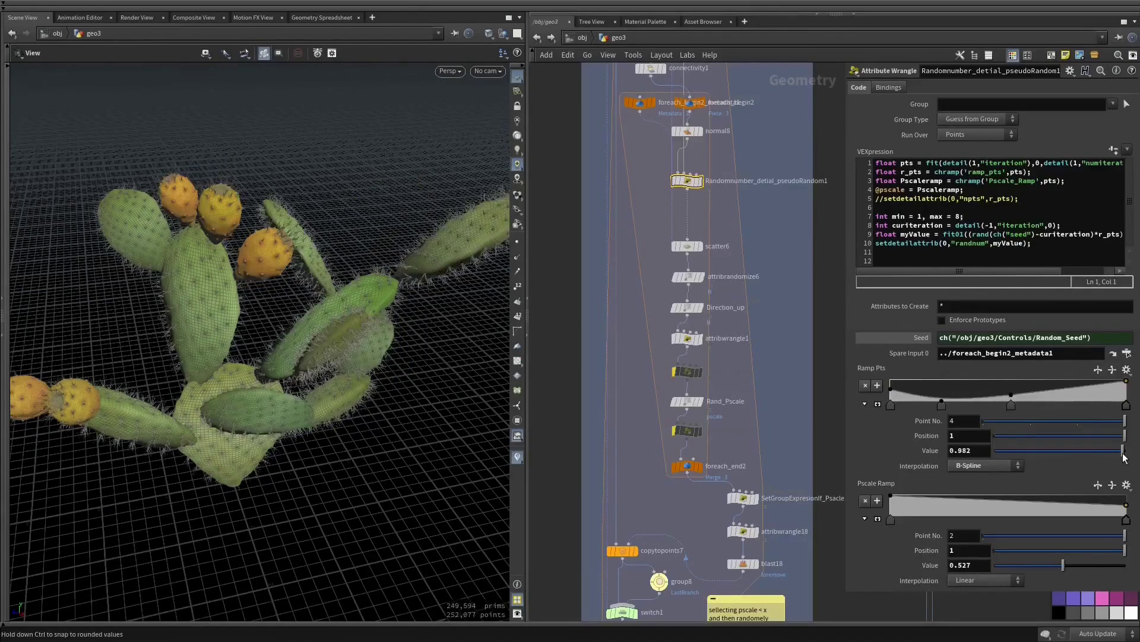
mouse_move(527, 299)
left_mouse_down()
mouse_move(470, 298)
mouse_move(512, 297)
left_mouse_up()
mouse_move(386, 303)
left_mouse_down()
mouse_move(300, 268)
mouse_move(198, 292)
mouse_move(338, 300)
mouse_move(368, 280)
left_mouse_up()
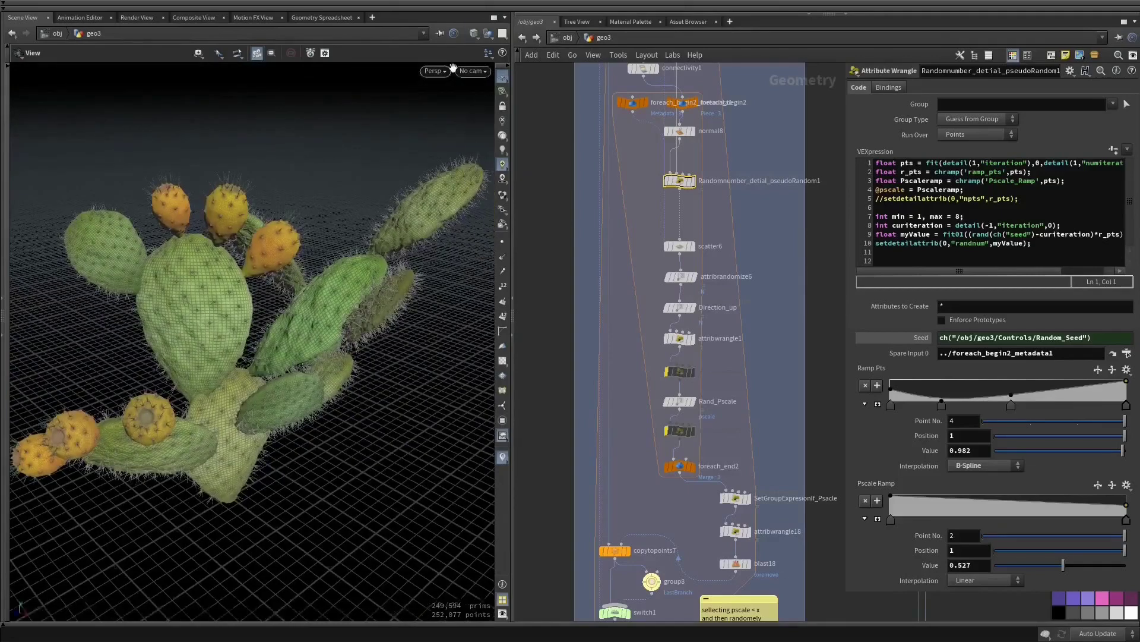
Switch the viewport shading to show the cactus without wireframe lines and view the whole plant.
left_click(473, 34)
left_click(510, 165)
mouse_move(416, 217)
left_mouse_down()
mouse_move(400, 214)
mouse_move(408, 198)
mouse_move(427, 202)
left_mouse_up()
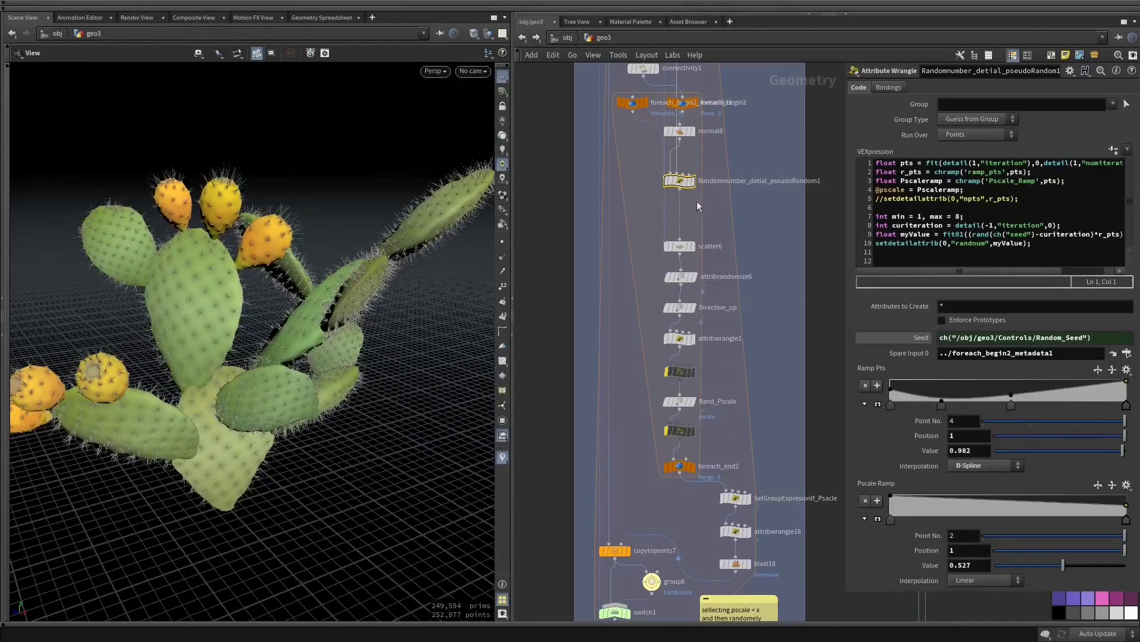
left_click_drag(351, 348, 315, 291)
scroll(306, 297, "down", 5)
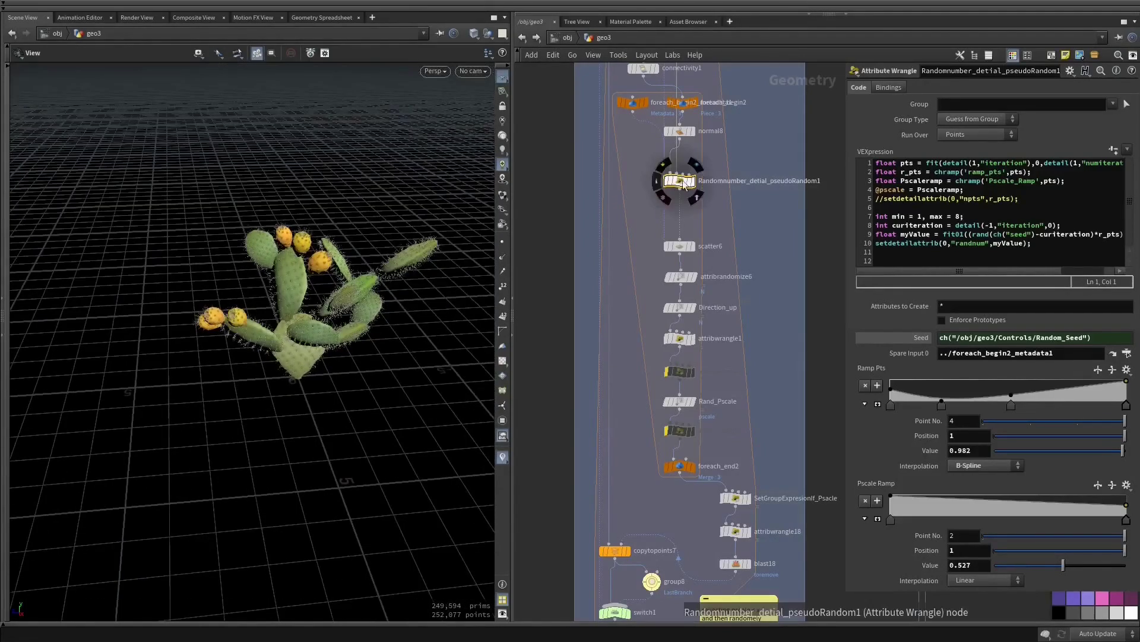
Check scatter6's Force Total Count expression against the randnum line in the Randomnumber_detial_pseudoRandom1 wrangle.
scroll(753, 264, "up", 2)
middle_click_drag(756, 269, 774, 299)
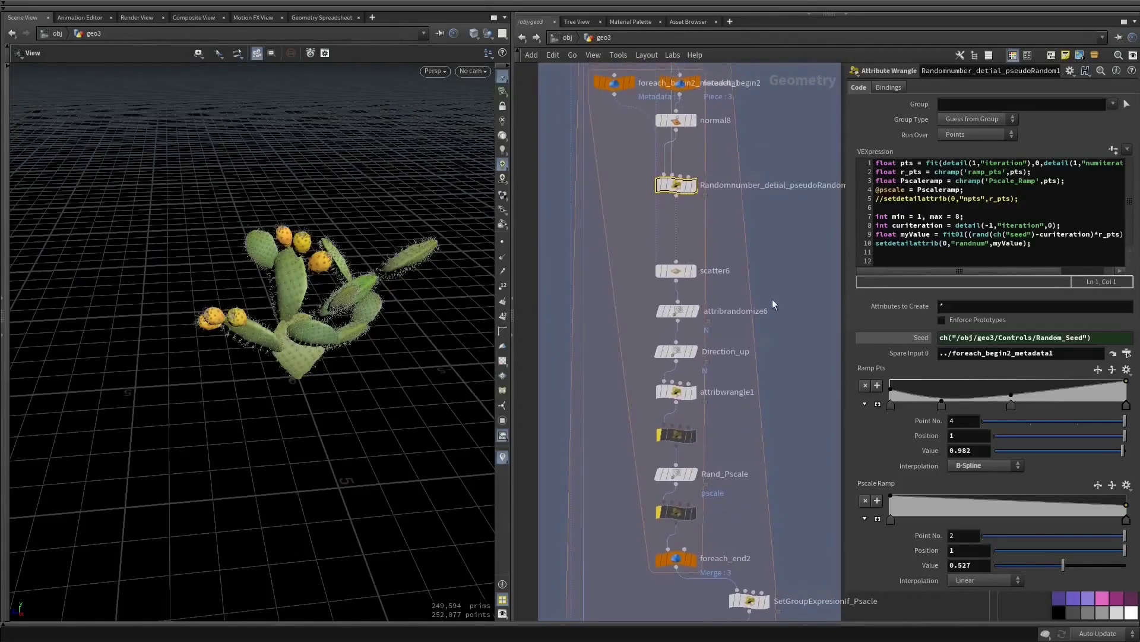
left_click(680, 269)
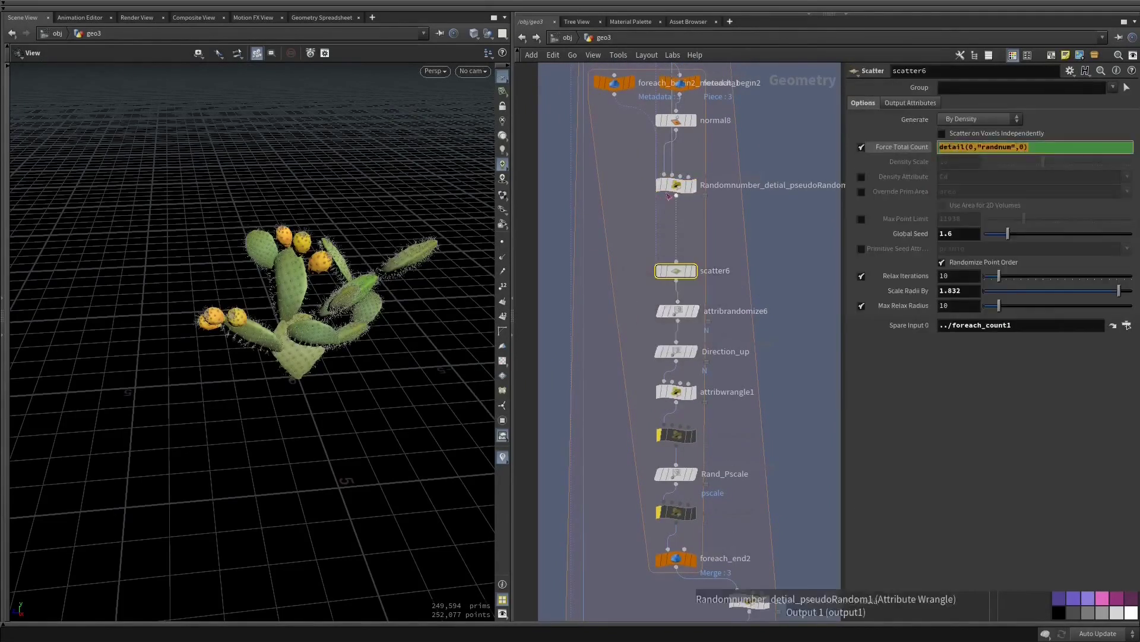
left_click(675, 185)
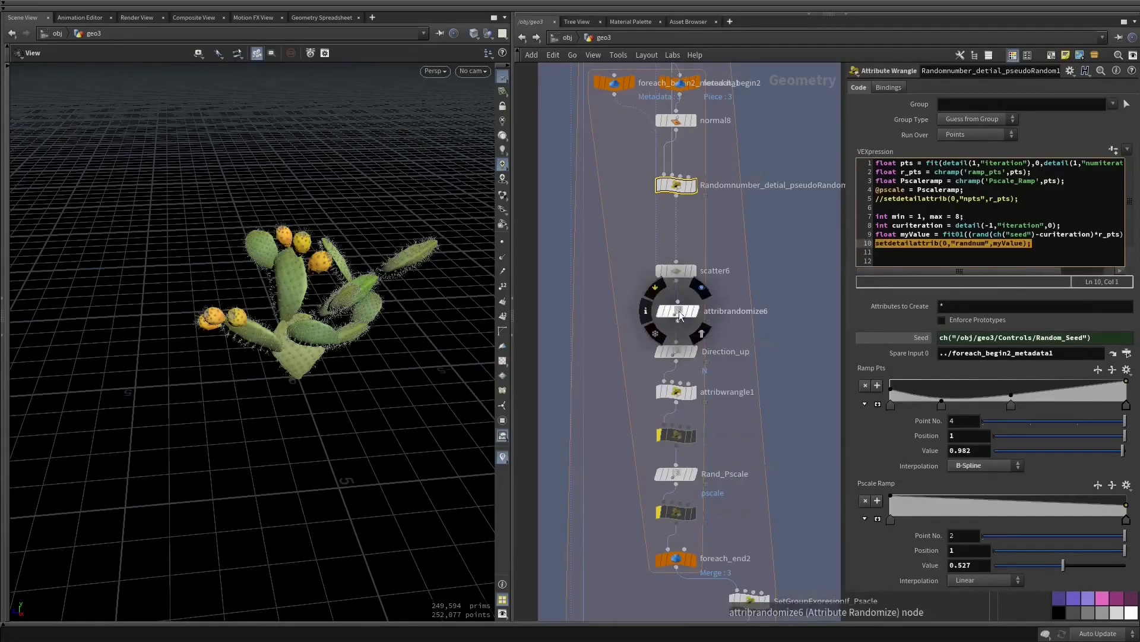
Review attribrandomize6's parameters, then bypass and re-enable Direction_up to compare the cactus branch directions.
left_click(679, 311)
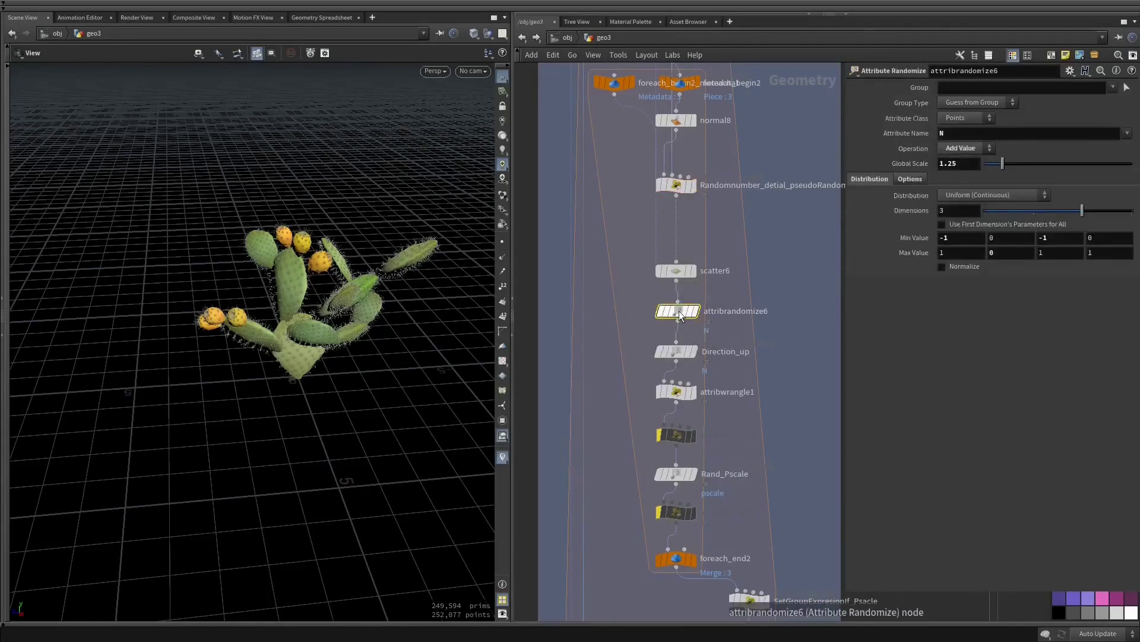
left_click(660, 355)
left_click_drag(423, 287, 644, 312)
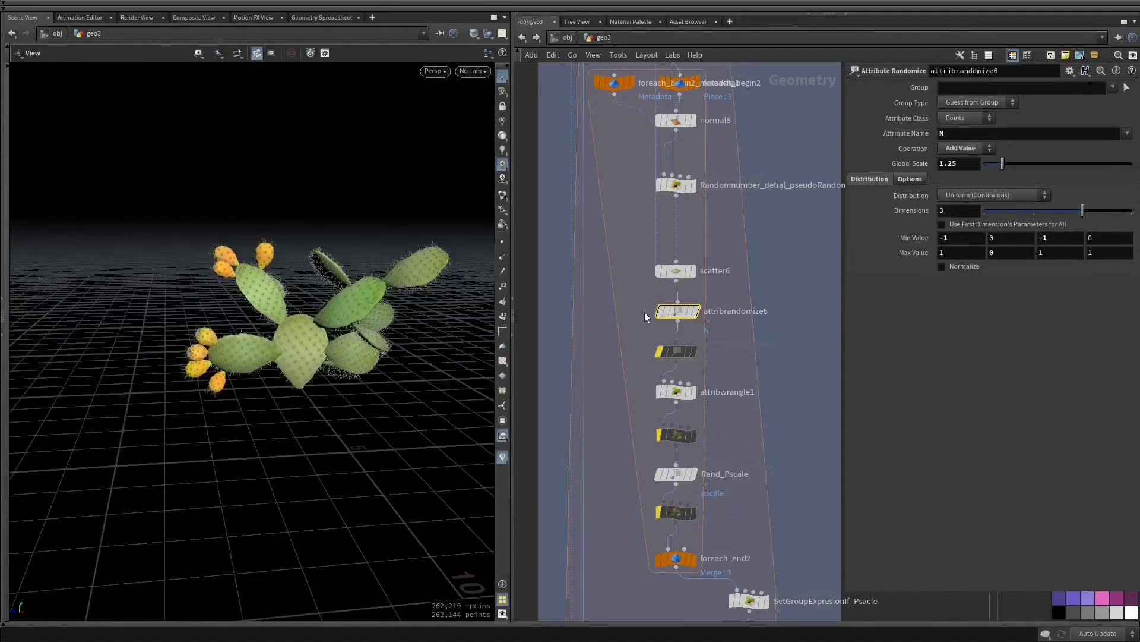
left_click(662, 348)
left_click_drag(428, 257, 357, 304)
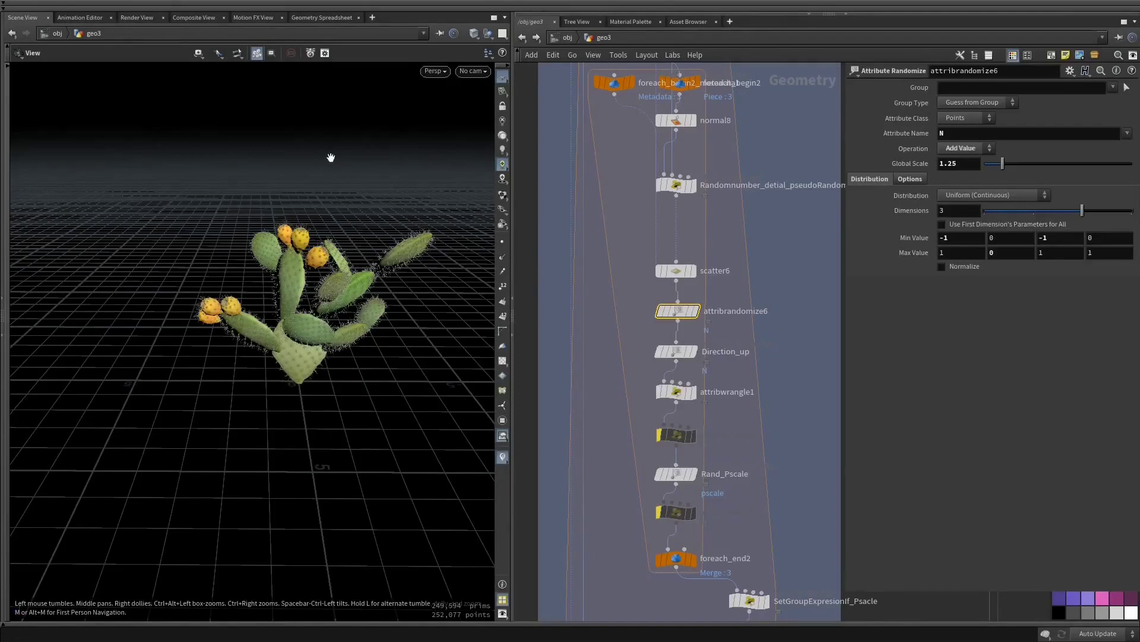
Bypass attribrandomize6 to see the branches without randomized normals, and re-enable it.
left_click(658, 310)
left_click_drag(344, 256, 293, 216)
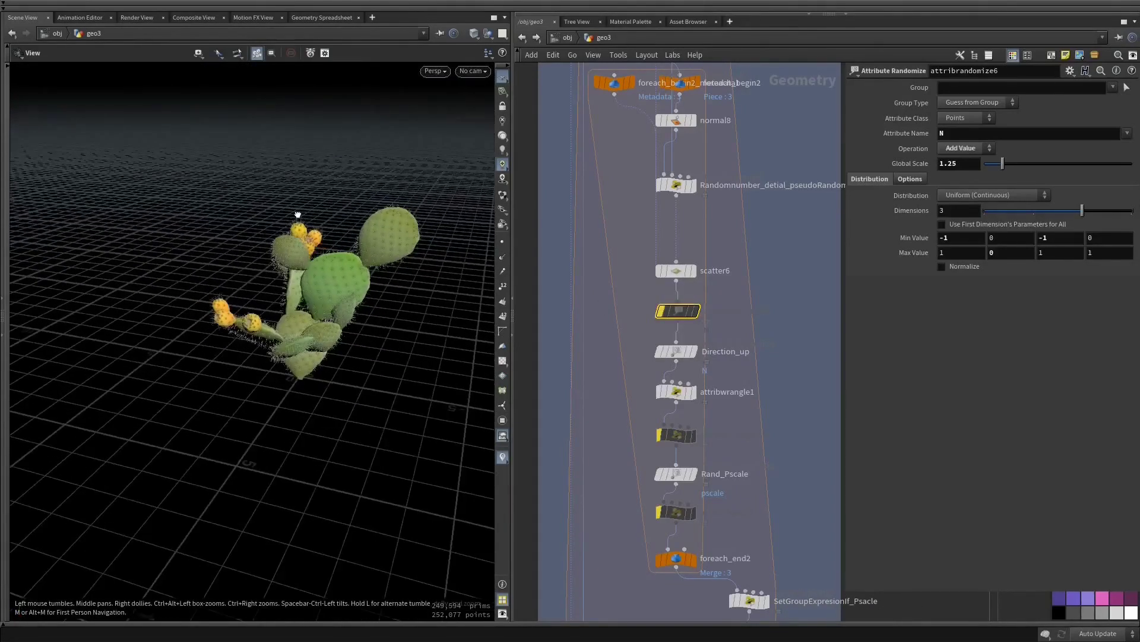
mouse_move(657, 307)
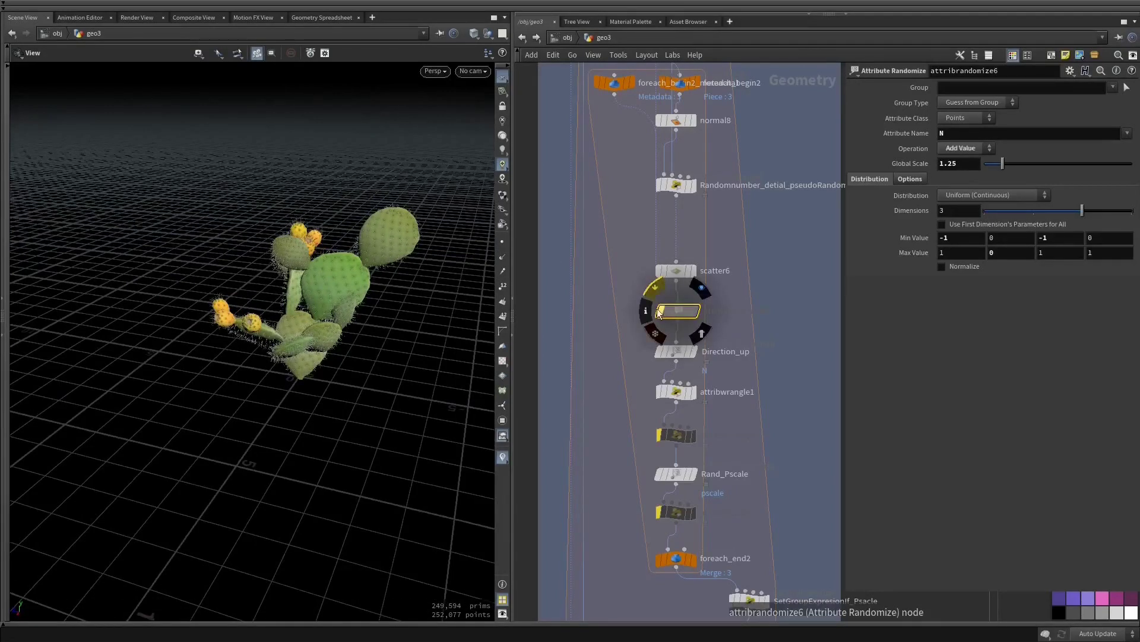
left_click(658, 310)
key("Tab")
type("att ra")
key("Return")
key("Return")
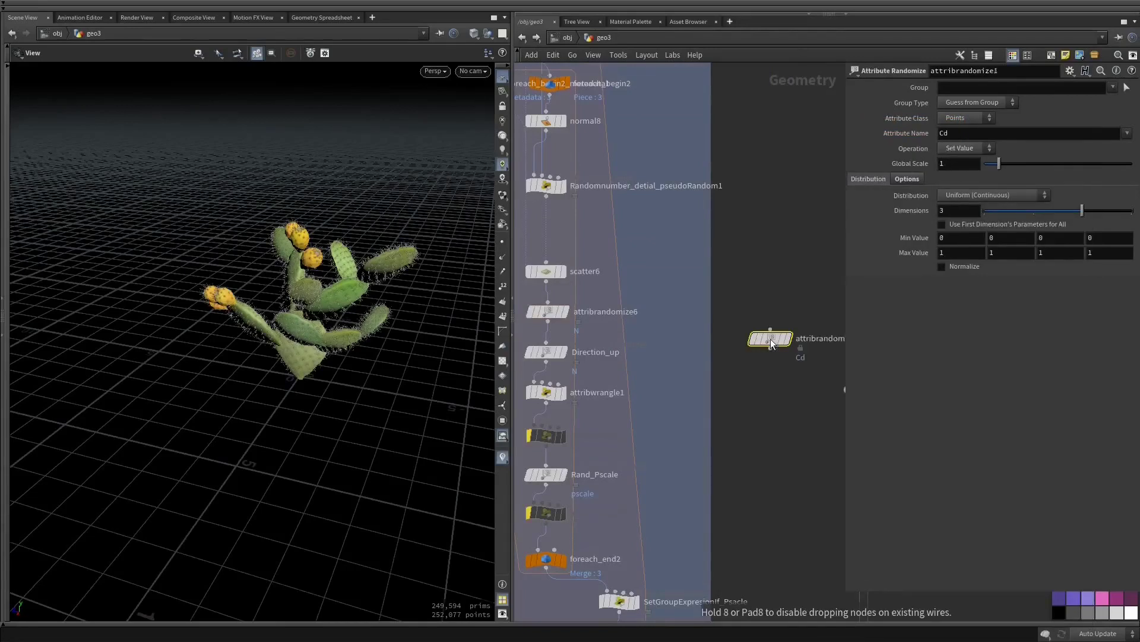
key("Delete")
Display attribwrangle1 below Direction_up and review its rotation VEX code.
middle_click_drag(752, 376, 800, 340)
left_click(609, 355)
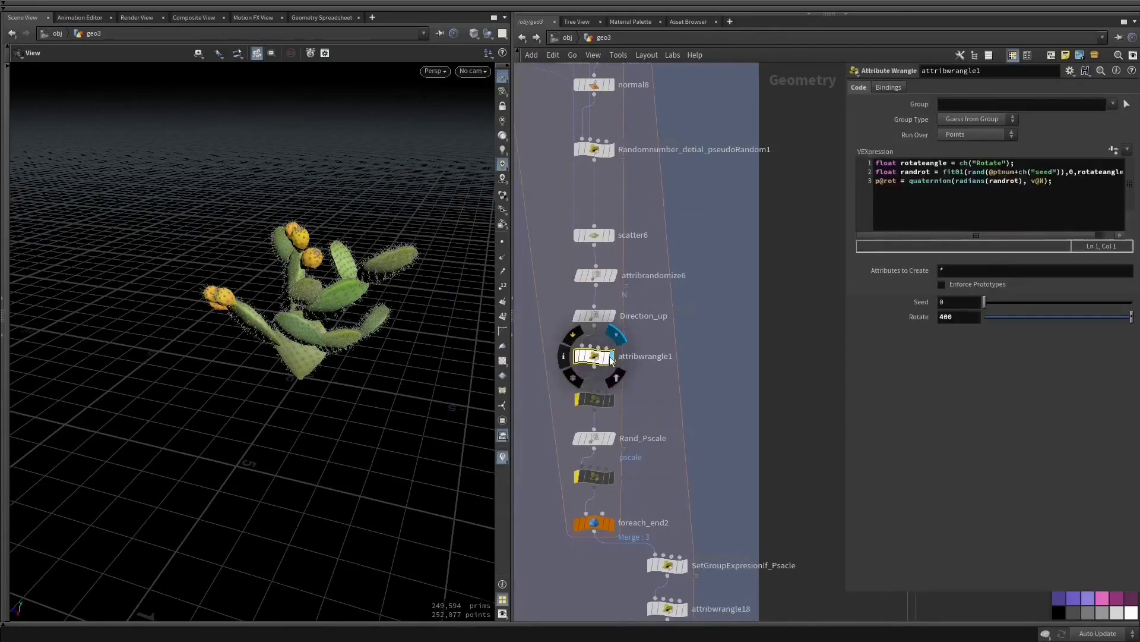
middle_click_drag(636, 324, 647, 353)
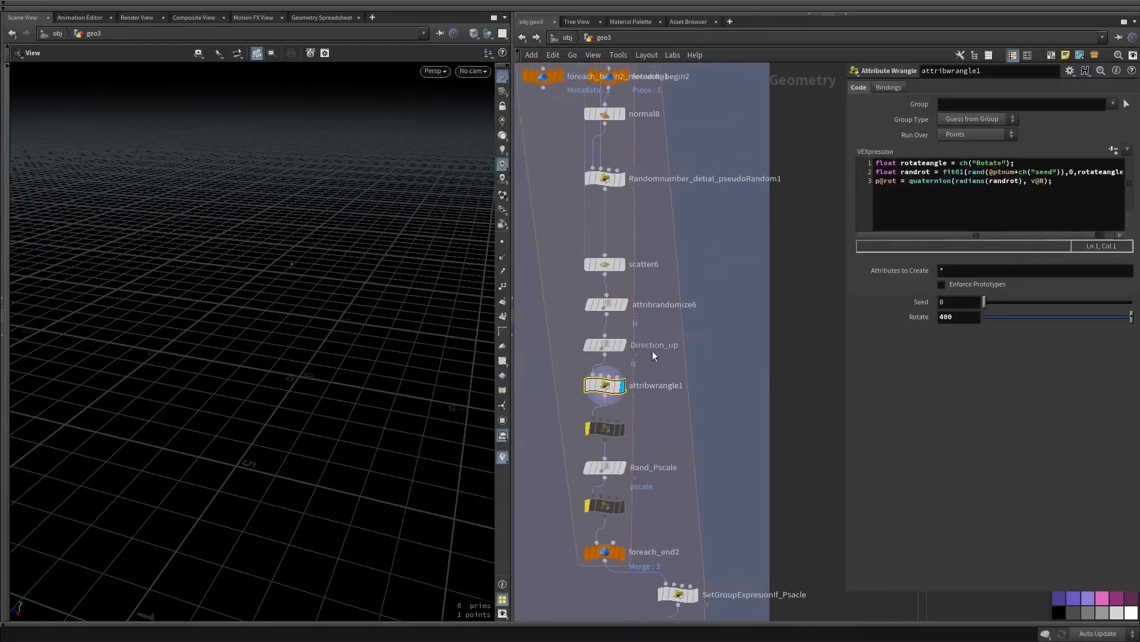
left_click(629, 322)
Move the object_merge1 node near the branching loop and show the full cactus output through it.
middle_click_drag(786, 387, 786, 322)
scroll(790, 316, "down", 8)
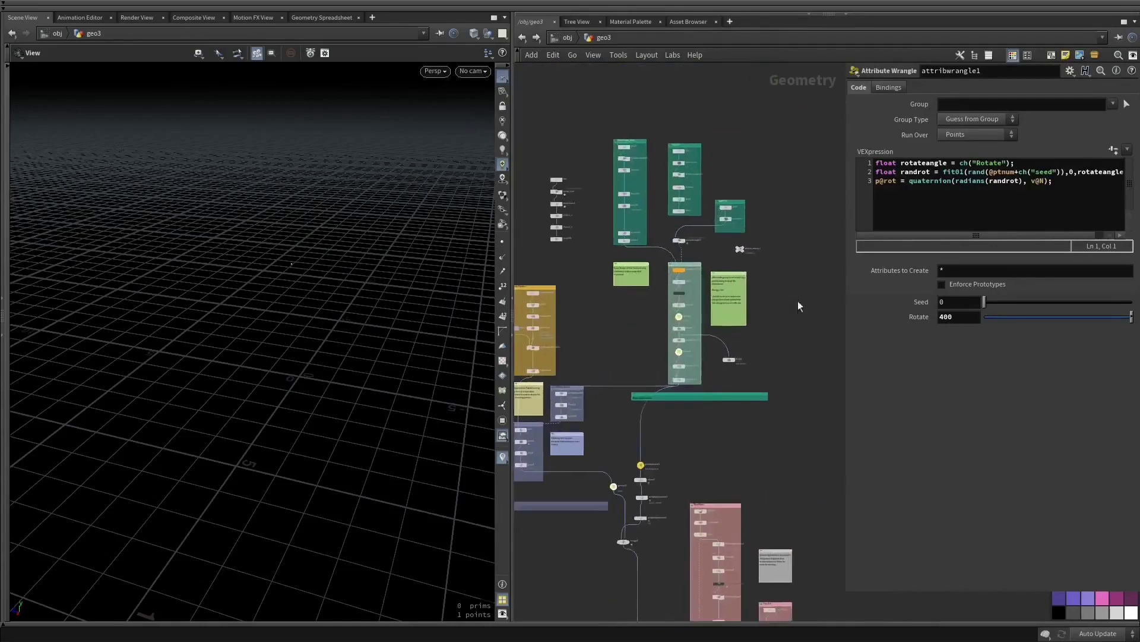
left_click(739, 248)
left_click_drag(733, 243, 563, 575)
middle_click_drag(649, 565, 665, 452)
key("shift+e")
middle_click_drag(618, 495, 641, 342)
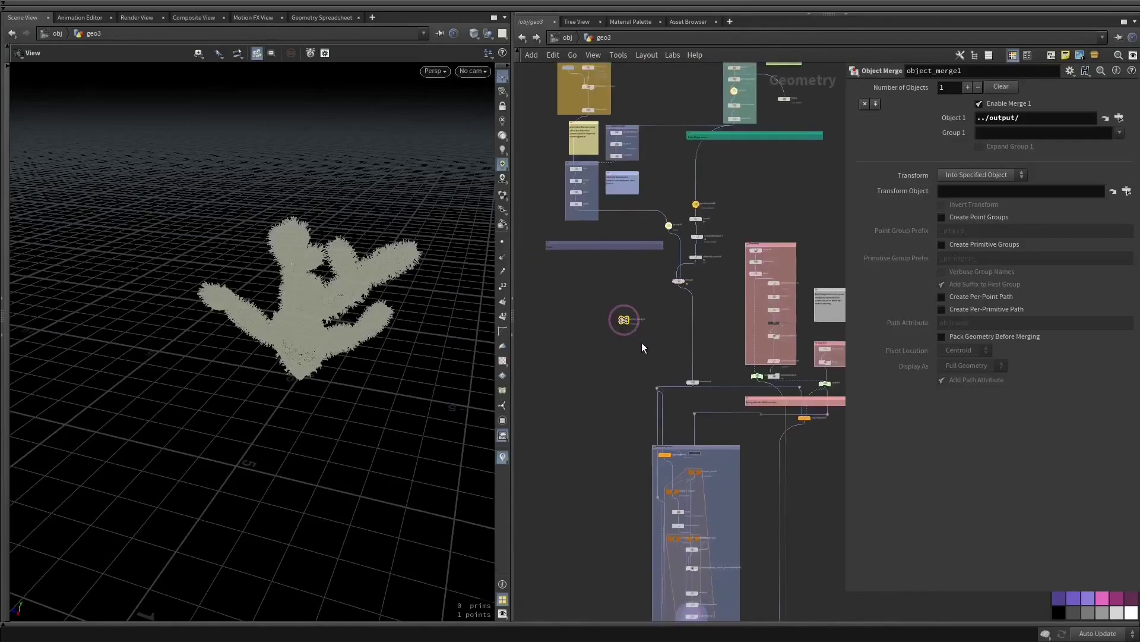
Set the Rotate parameter of attribwrangle1 to 600 and inspect the rotated cactus pads.
scroll(641, 343, "up", 3)
middle_click_drag(684, 475, 683, 321)
scroll(715, 375, "up", 5)
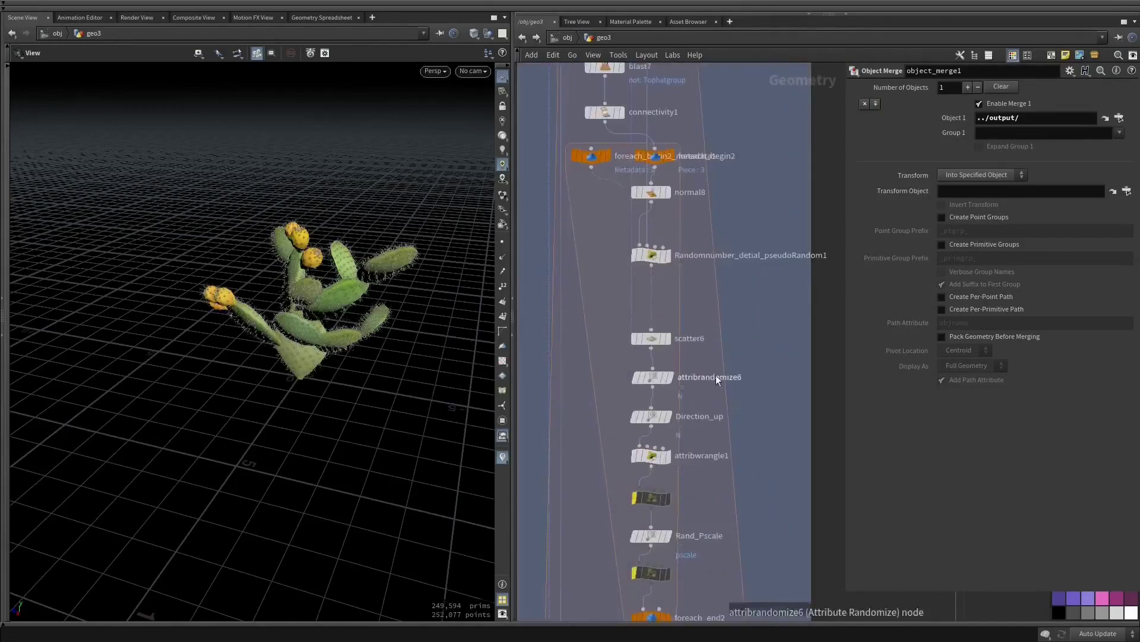
middle_click_drag(715, 375, 745, 323)
left_click(682, 402)
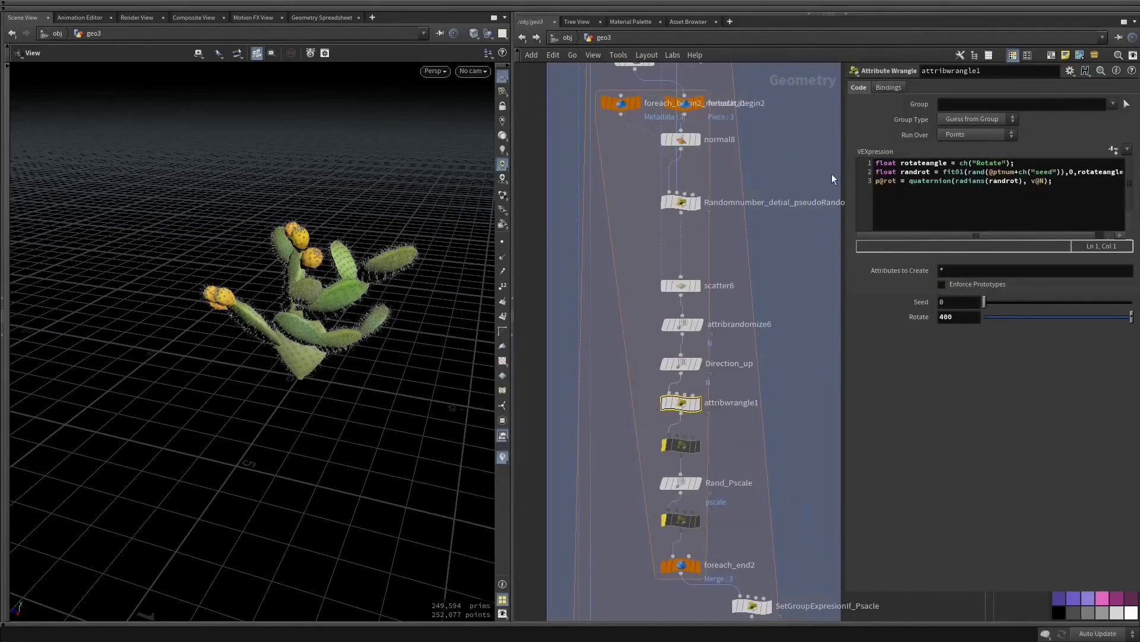
left_click_drag(1085, 317, 1073, 319)
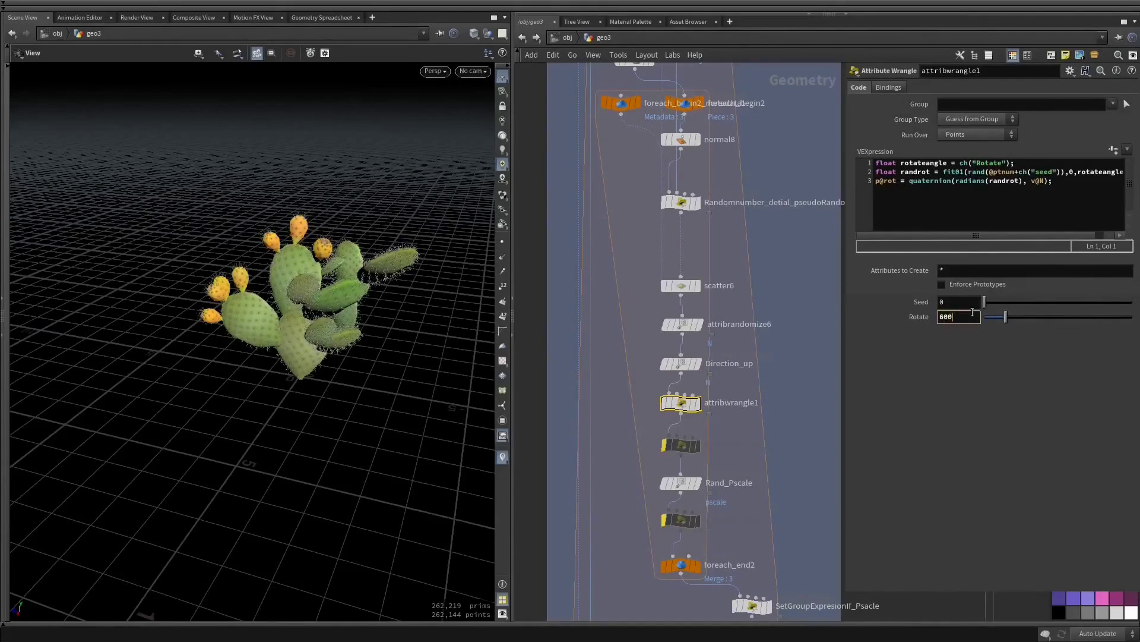
key("Return")
left_click_drag(217, 221, 369, 321)
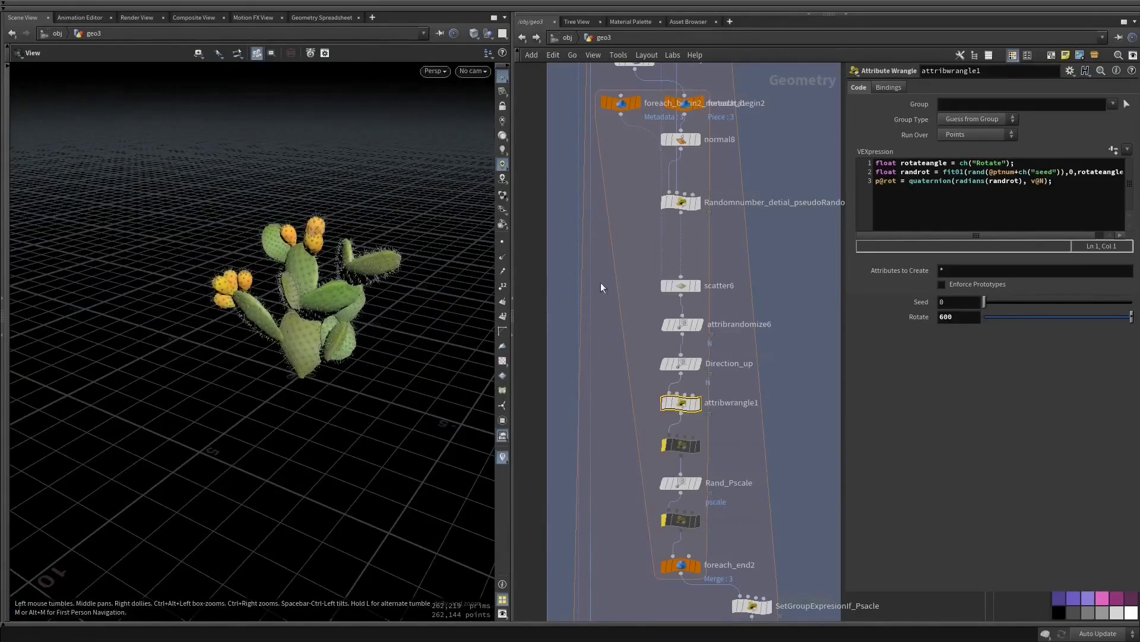
Display the Rand_Pscale node's settings and output, followed by the foreach_end2 output.
middle_click_drag(764, 422, 754, 323)
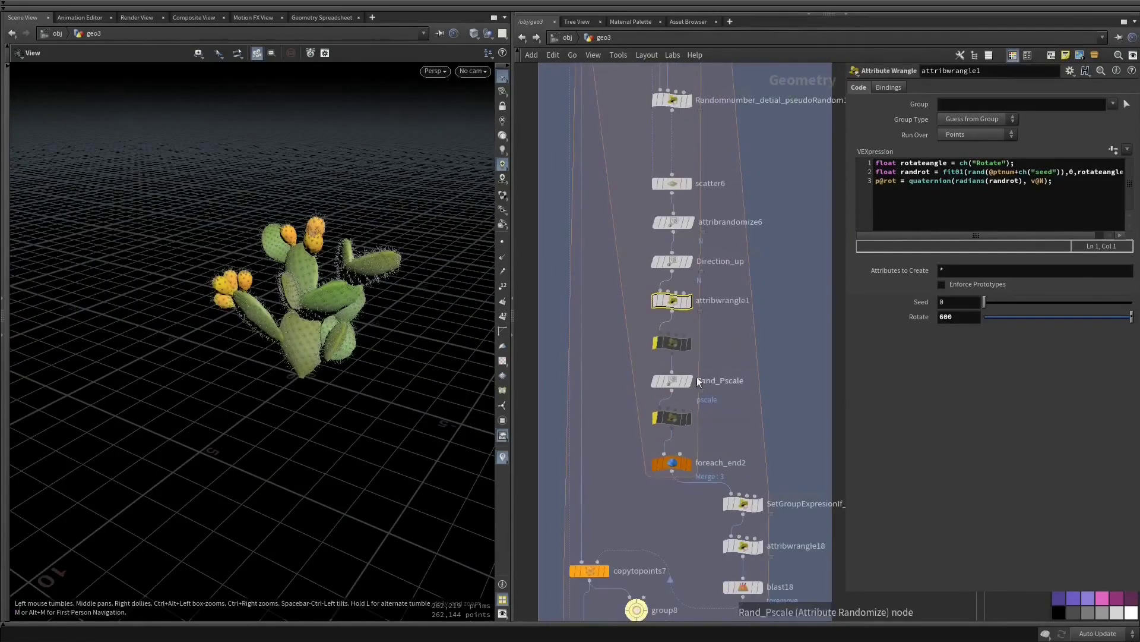
mouse_move(687, 384)
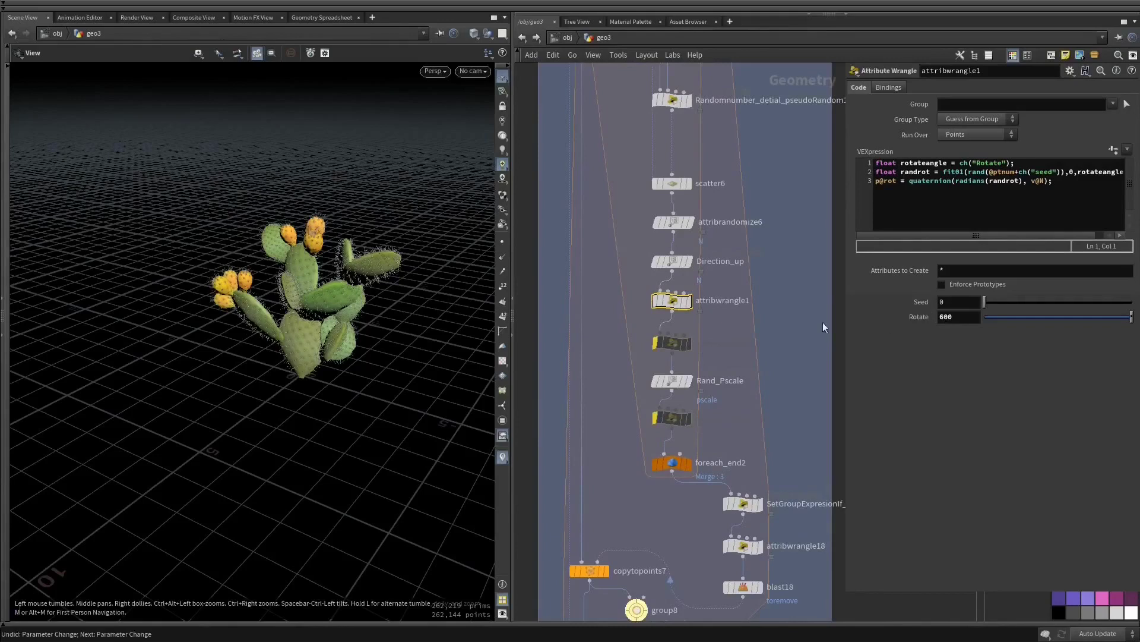
left_click(689, 381)
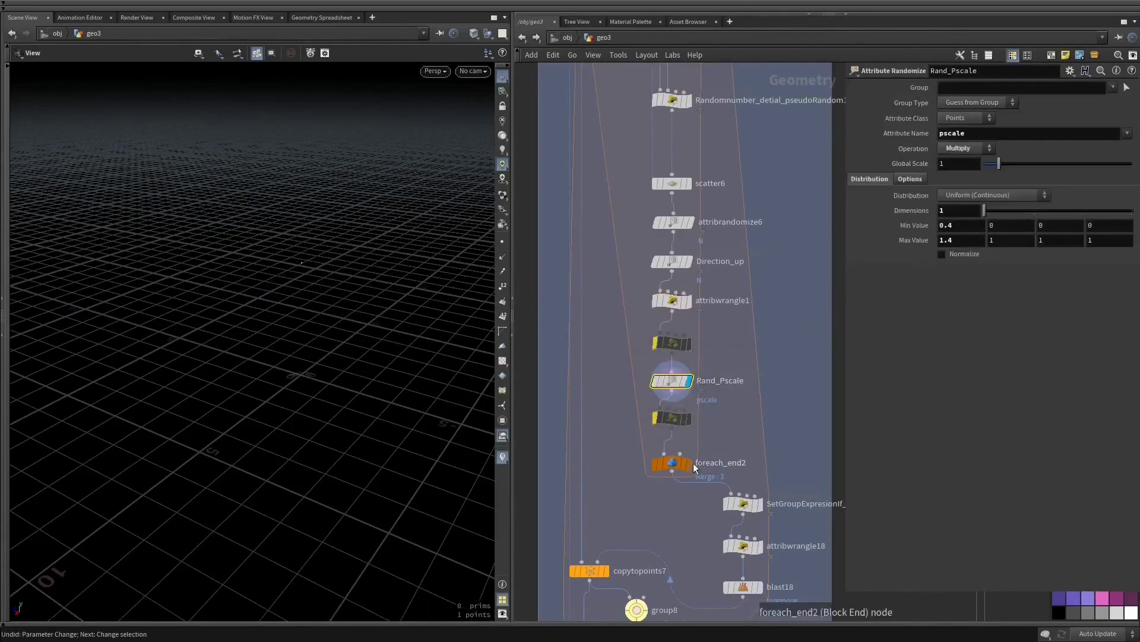
left_click(690, 463)
Show the full cactus through object_merge1 and bring the nodes below foreach_end2 into focus.
middle_click_drag(628, 236, 706, 465)
scroll(616, 257, "down", 5)
left_click(687, 240)
middle_click_drag(694, 280, 643, 135)
left_click(639, 94)
mouse_move(601, 262)
middle_mouse_down()
mouse_move(568, 170)
mouse_move(598, 78)
middle_mouse_up()
scroll(810, 316, "up", 5)
middle_click_drag(758, 351, 789, 299)
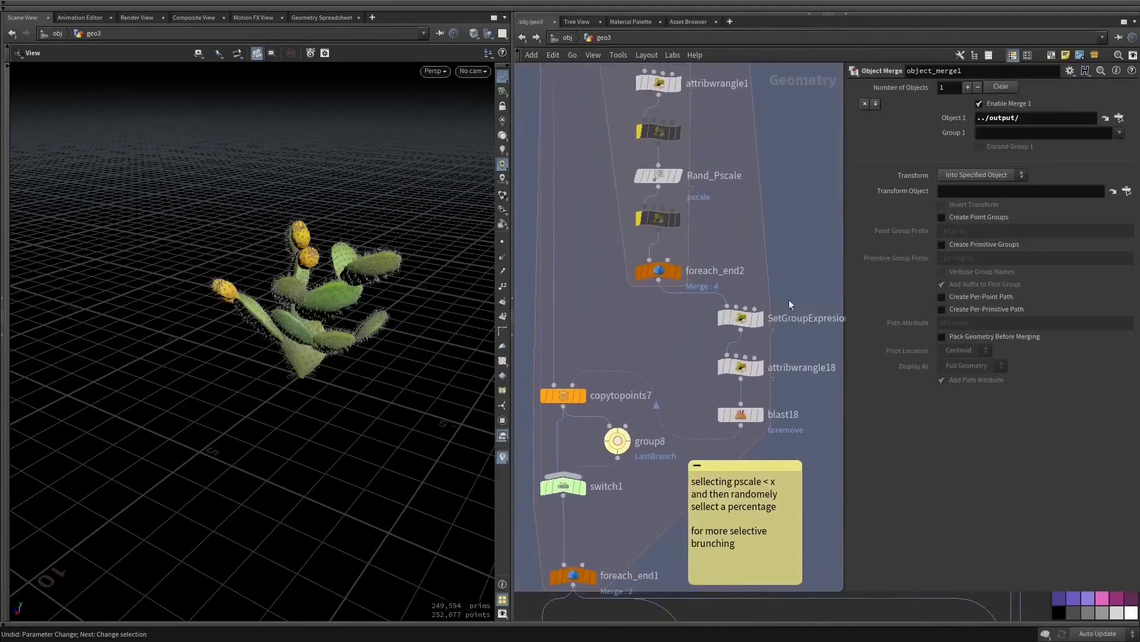
Review the VEX code of SetGroupExpresionIf_Psacle and attribwrangle18, along with the group blast18 removes.
left_click(741, 319)
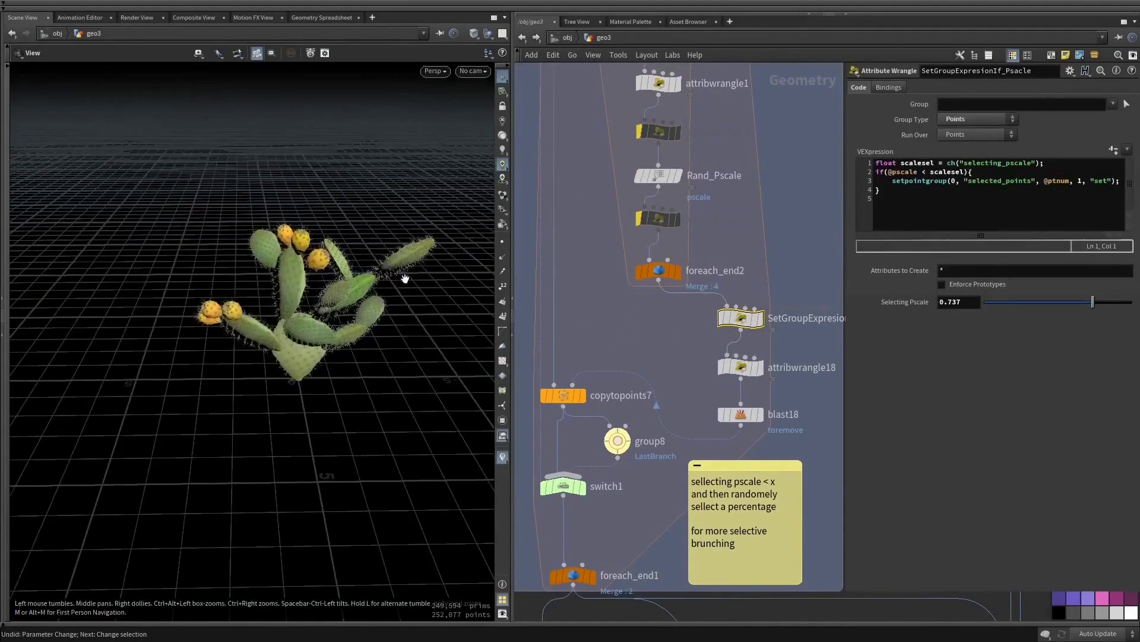
left_click_drag(846, 184, 807, 184)
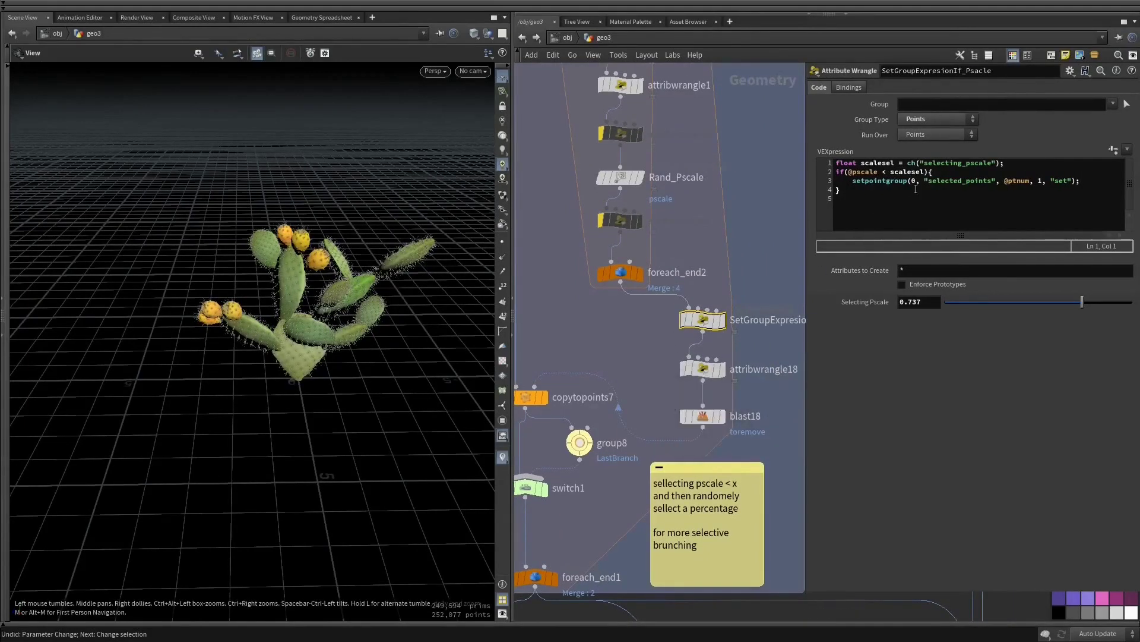
left_click(701, 416)
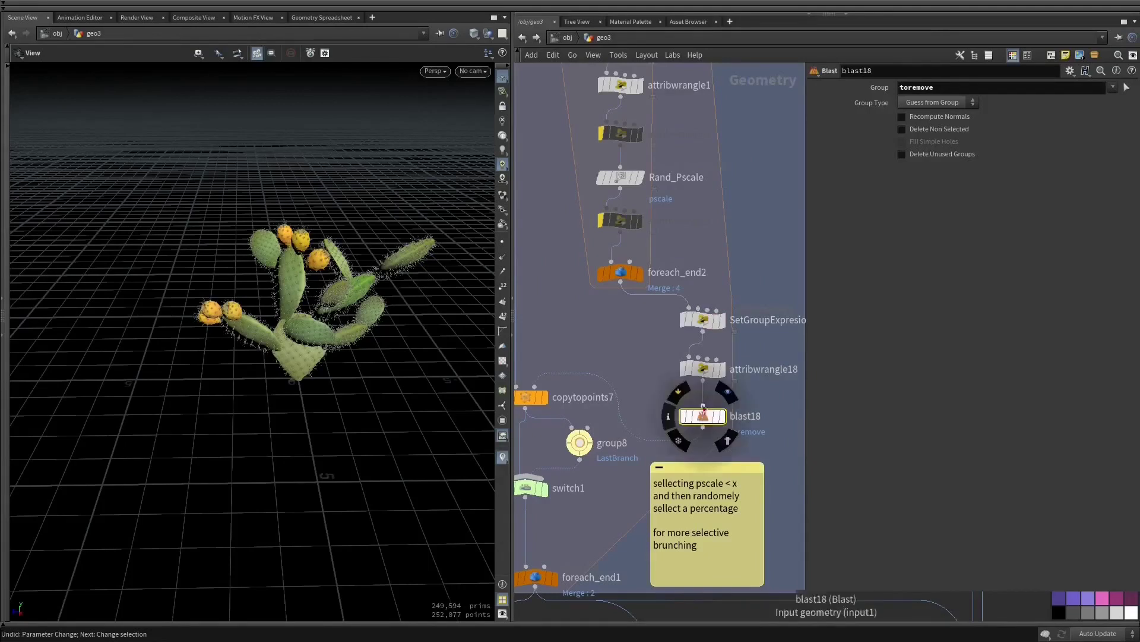
left_click(704, 321)
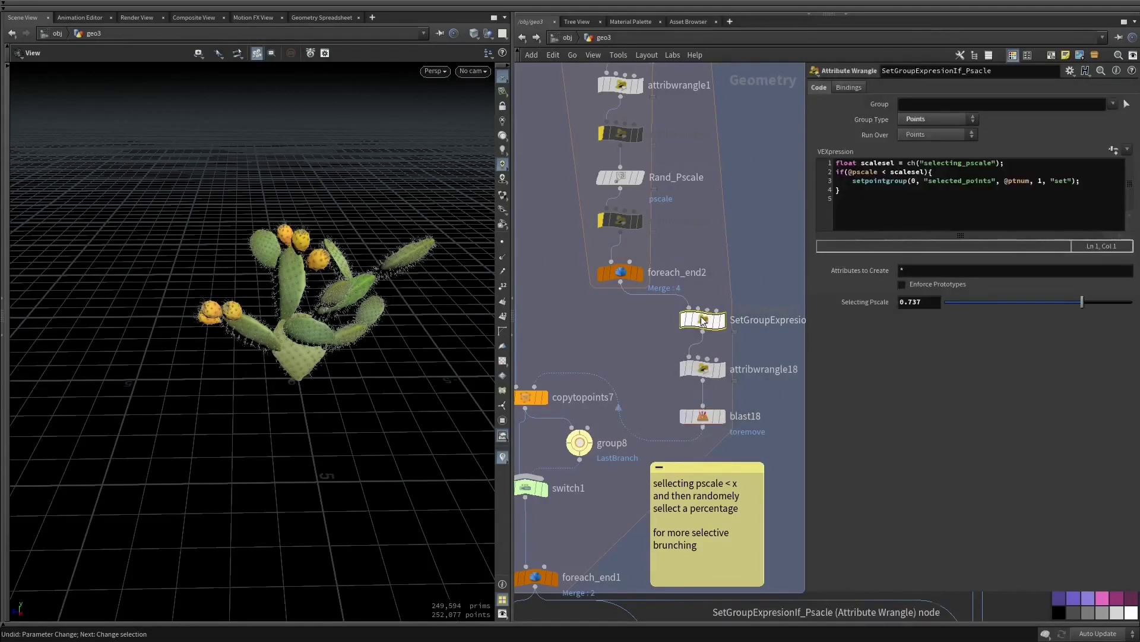
left_click(702, 369)
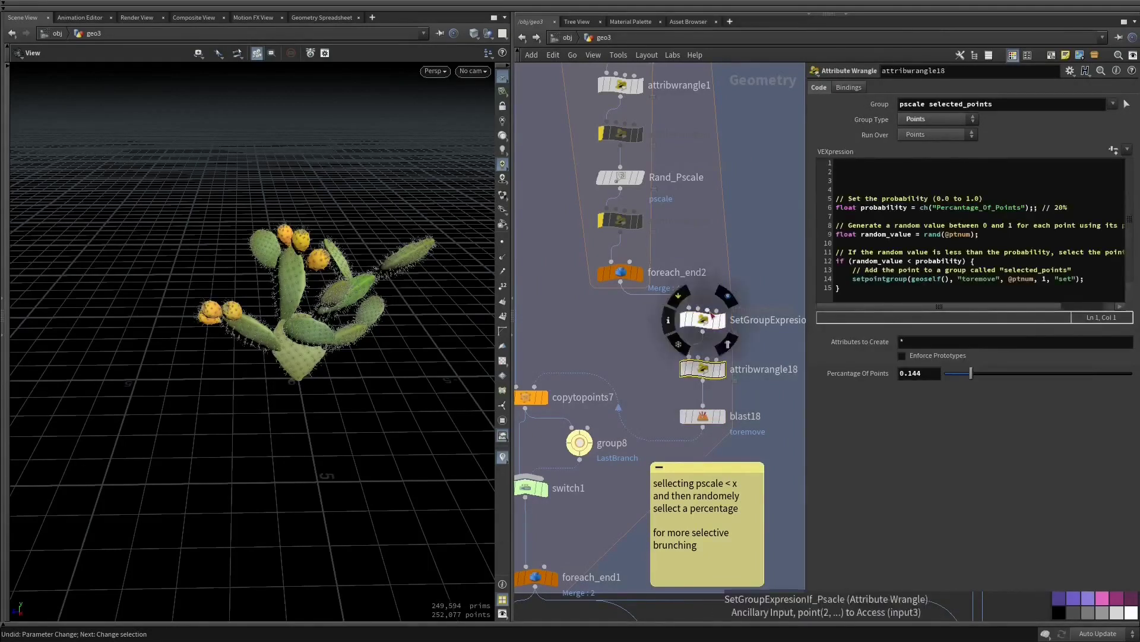
left_click(703, 319)
mouse_move(335, 307)
left_mouse_down()
mouse_move(249, 310)
mouse_move(339, 314)
left_mouse_up()
Examine the copytopoints7, group8 and switch1 nodes, focusing on group8's LastBranch primitive group.
middle_click_drag(572, 313, 614, 262)
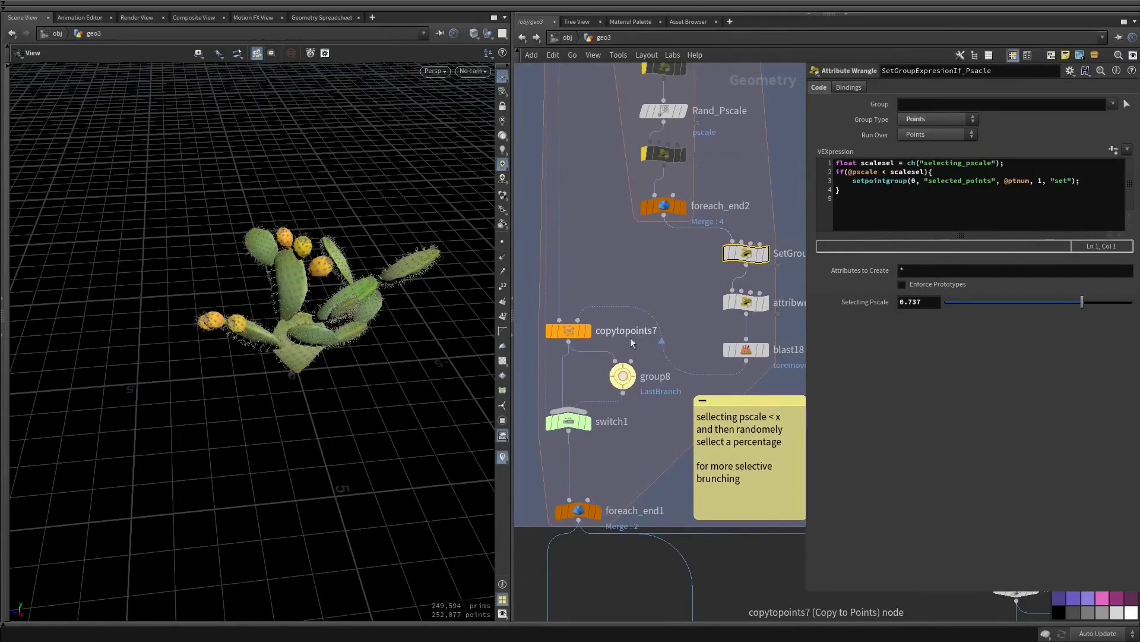
left_click_drag(636, 454, 553, 338)
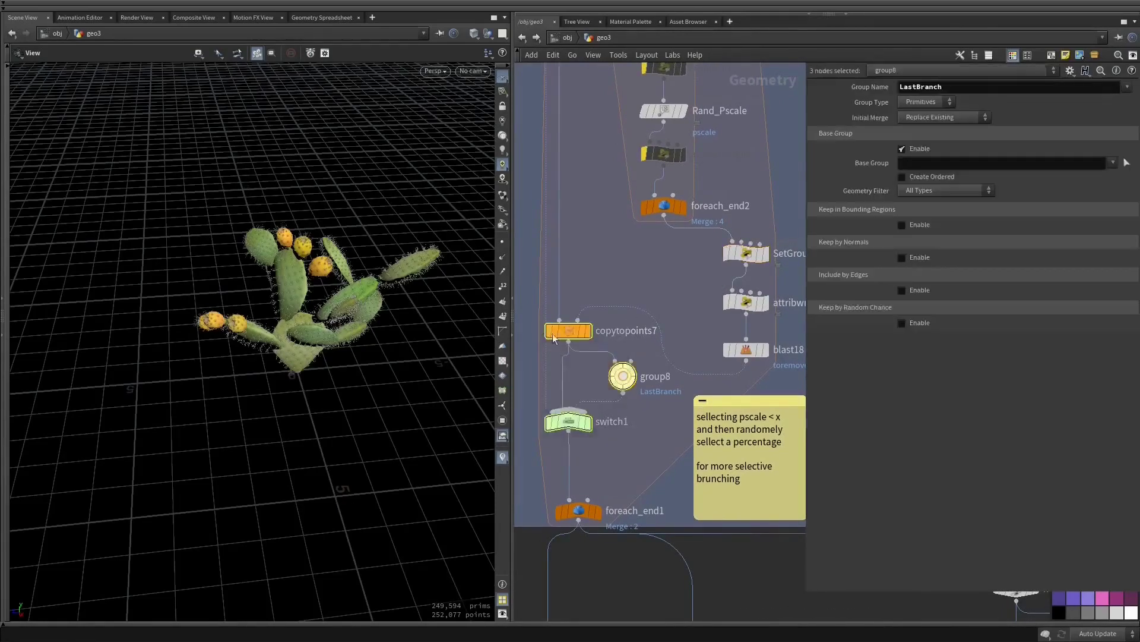
left_click(623, 376)
left_click_drag(446, 288, 458, 281)
Add a Blast node below null7, after the branching loop.
middle_click_drag(622, 394, 625, 180)
left_click(683, 452)
key("Tab")
type("bla")
key("Return")
Set the new Blast node's group type to Primitives and its group to LastBranch, and display the result.
left_click(1091, 89)
type("las")
key("Return")
key("Return")
left_click(940, 113)
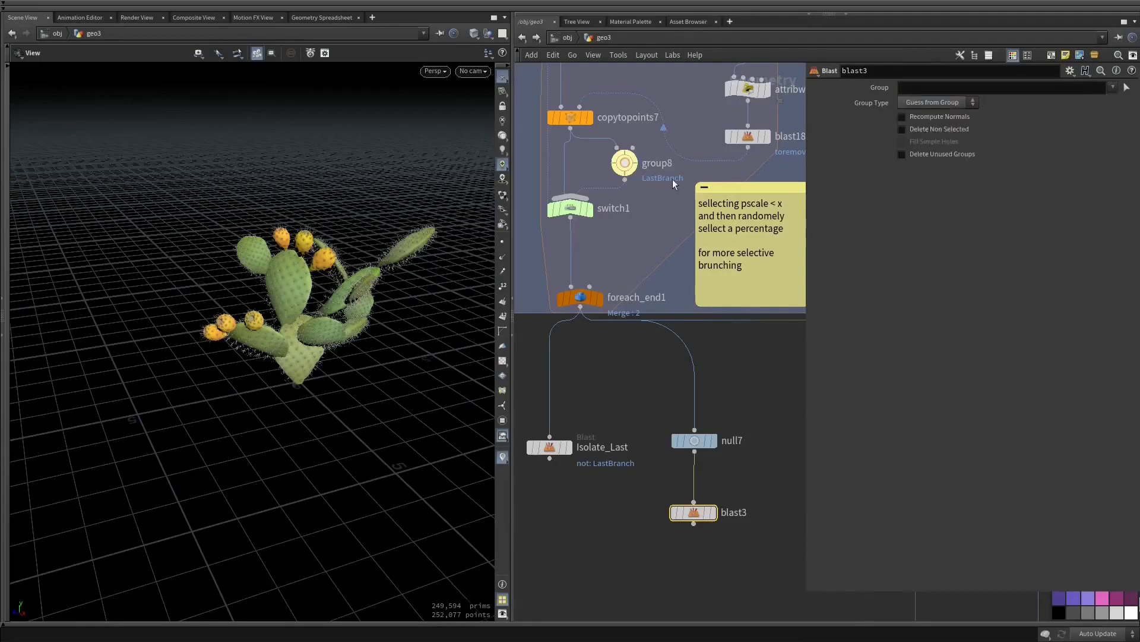
left_click(948, 103)
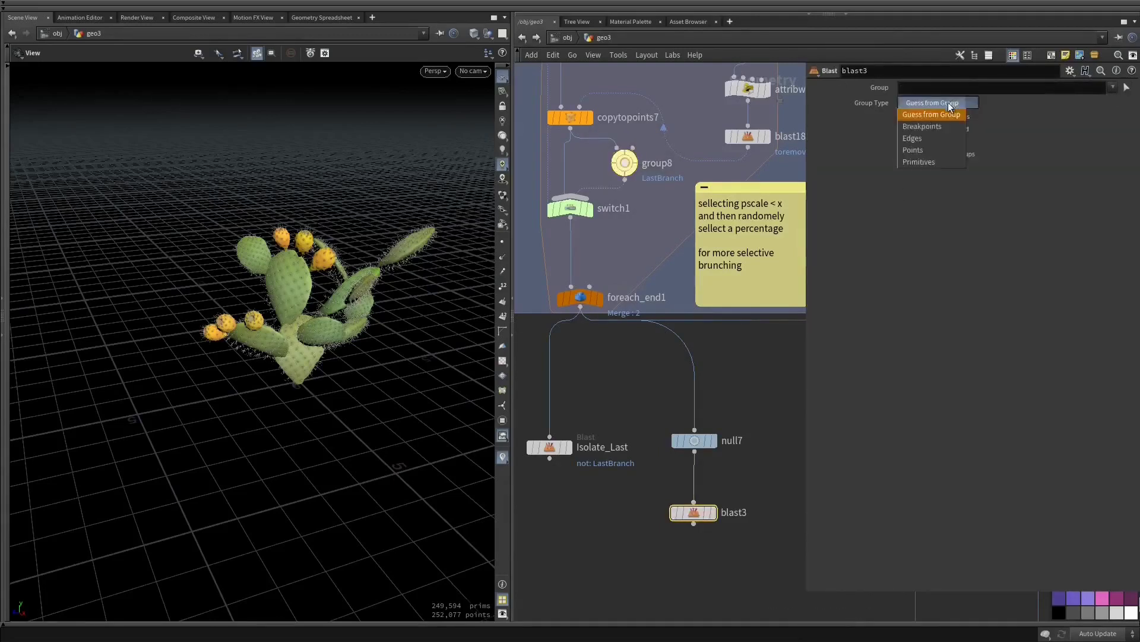
left_click(932, 134)
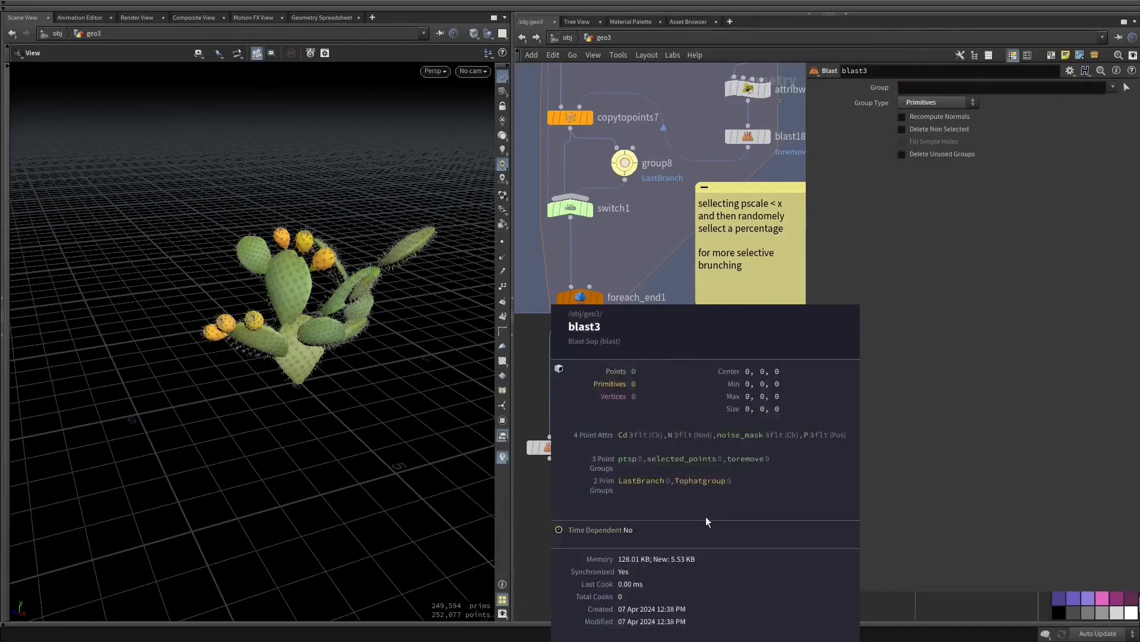
type("LastBranch")
key("Return")
left_click(714, 512)
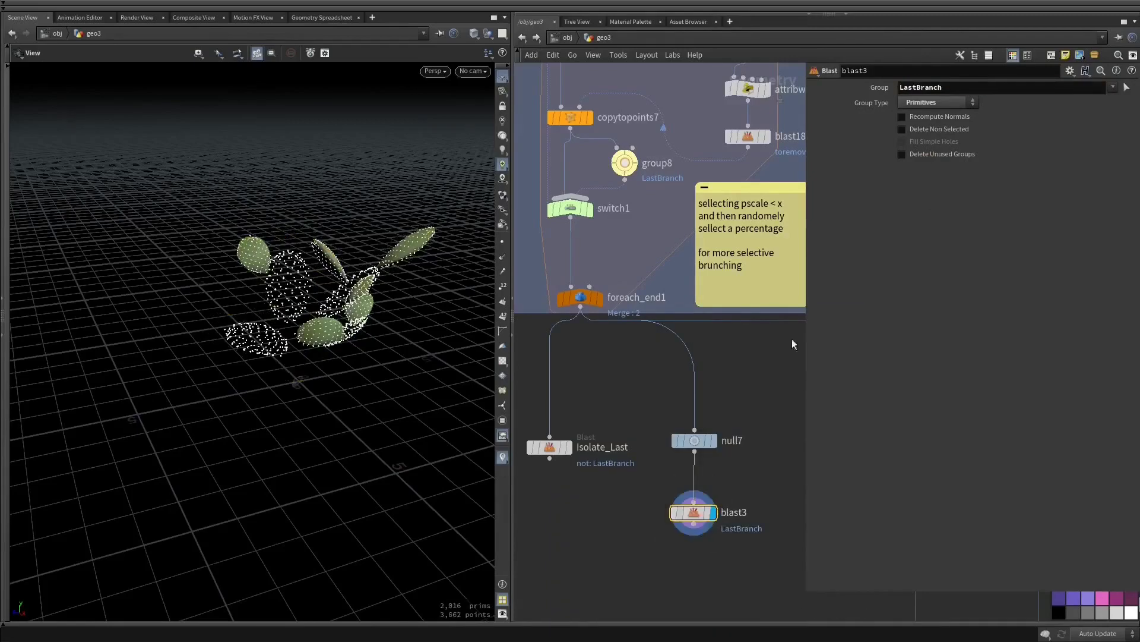
left_click_drag(208, 193, 178, 196)
Add a Clean node after blast3 to remove the unused points and display it.
key("Tab")
type("clan")
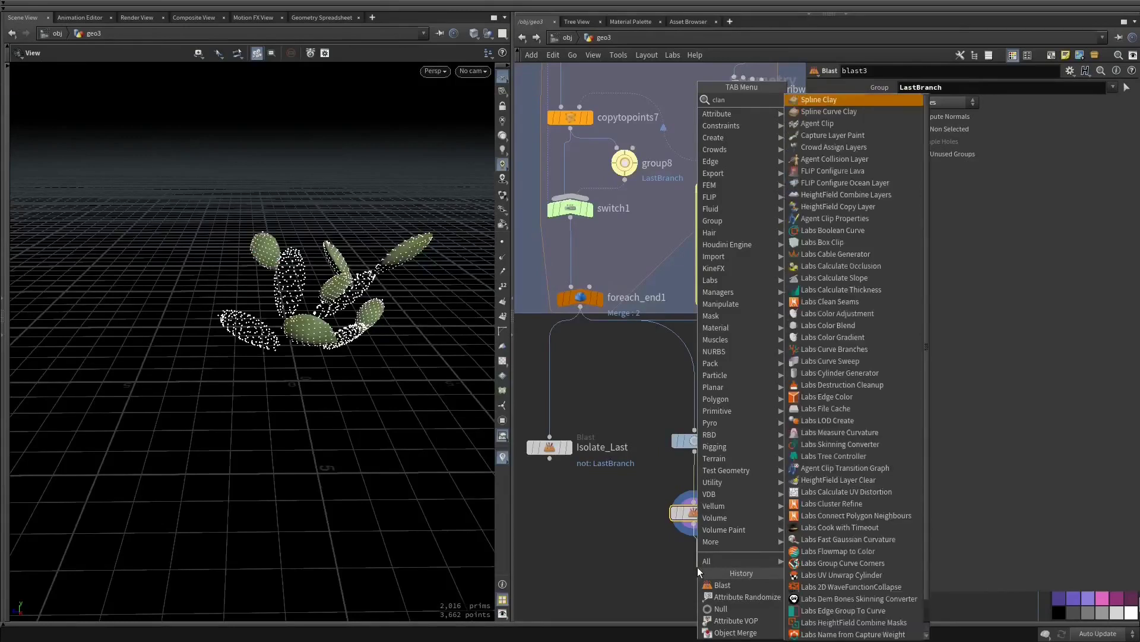
key("BackSpace")
key("BackSpace")
type("lean")
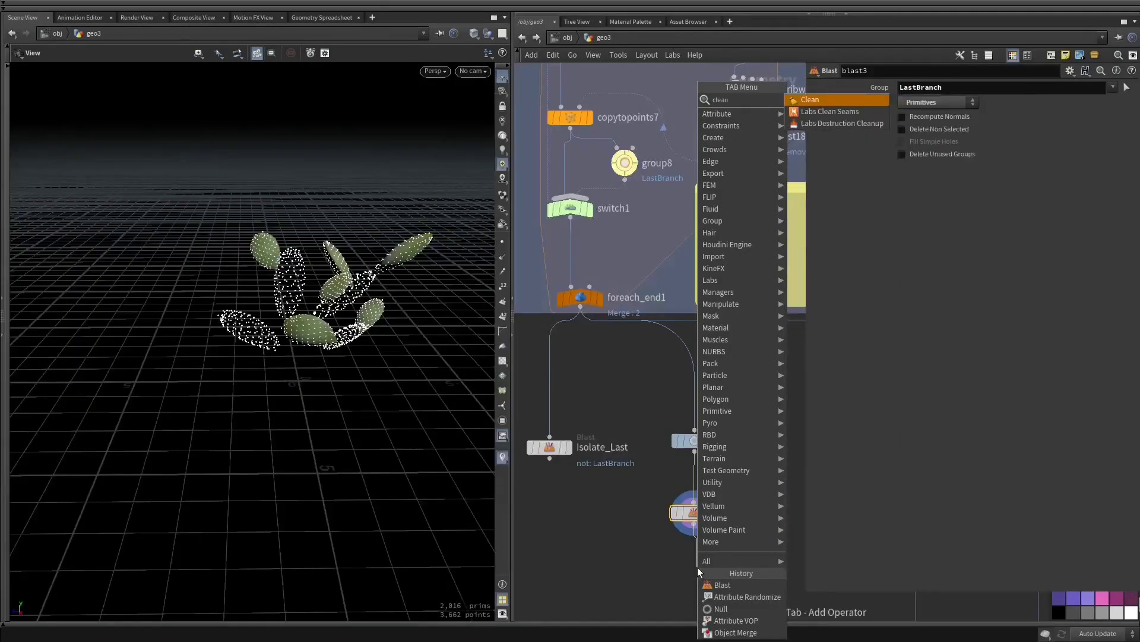
key("Return")
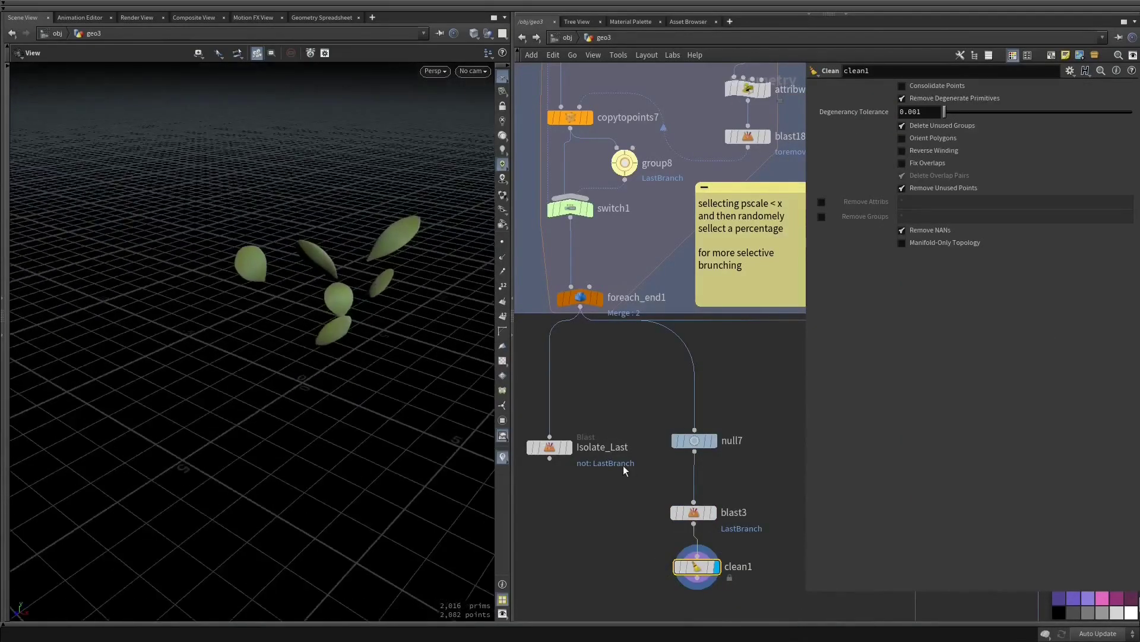
Delete the blast3 and clean1 nodes below null7 and return to the overall node network.
key("Delete")
key("h")
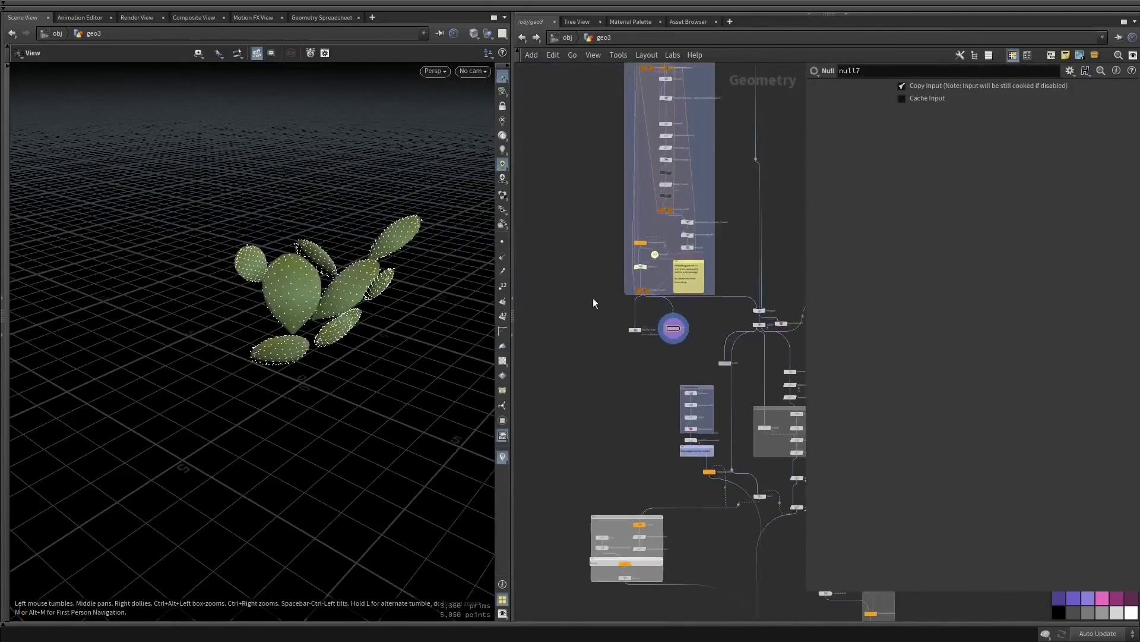
scroll(594, 303, "up", 2)
middle_click_drag(594, 302, 616, 465)
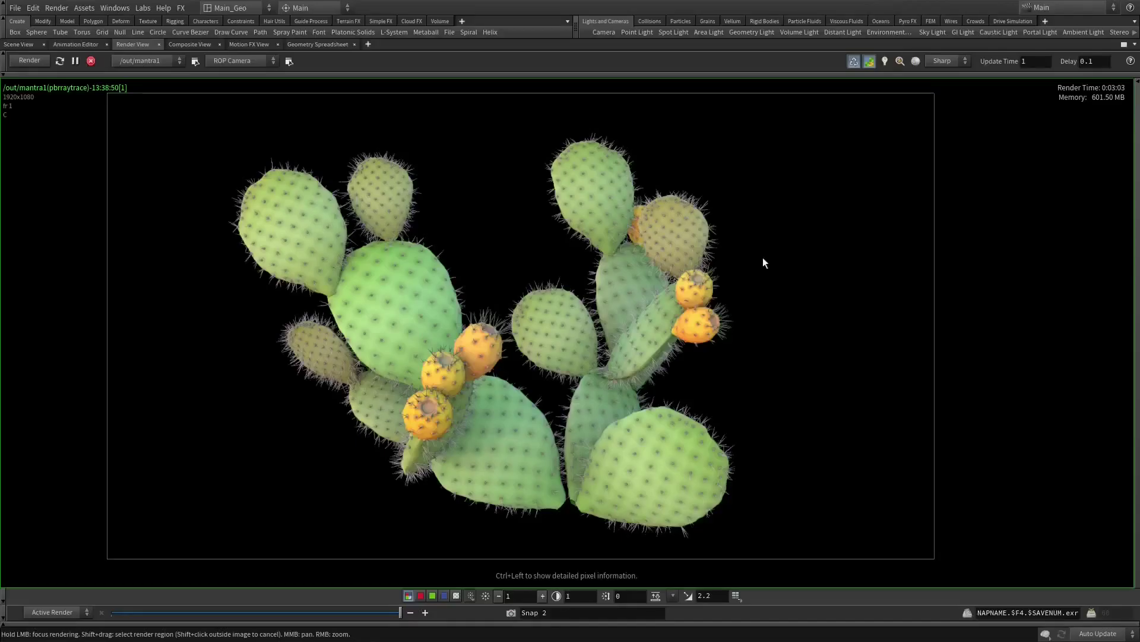
Inspect the rendered cactus in the Render View.
middle_click_drag(761, 301, 741, 303)
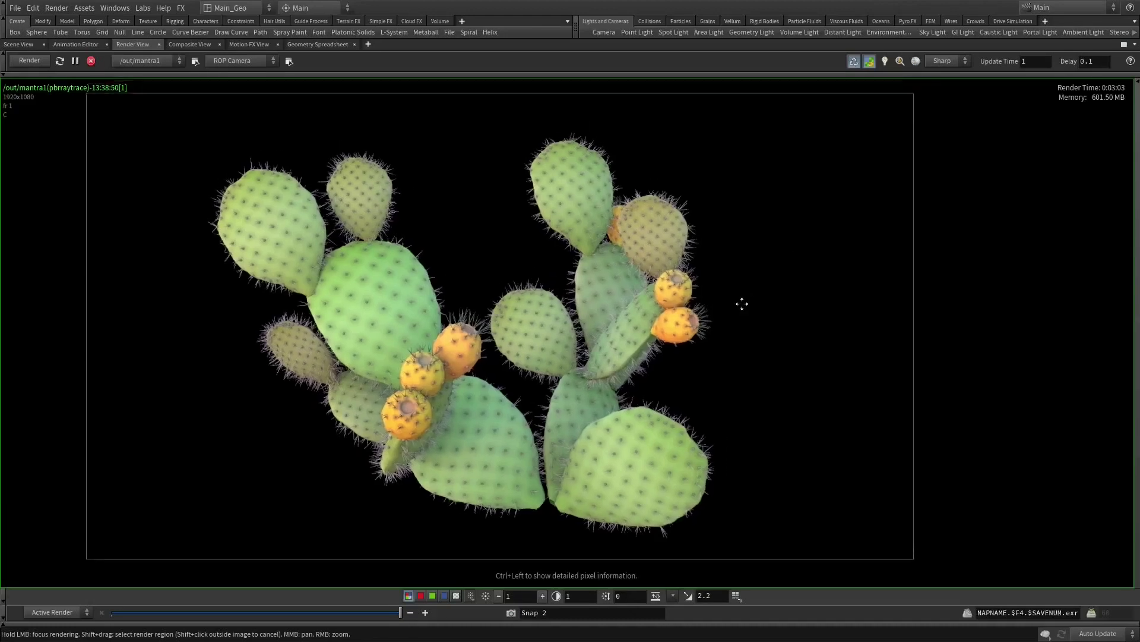